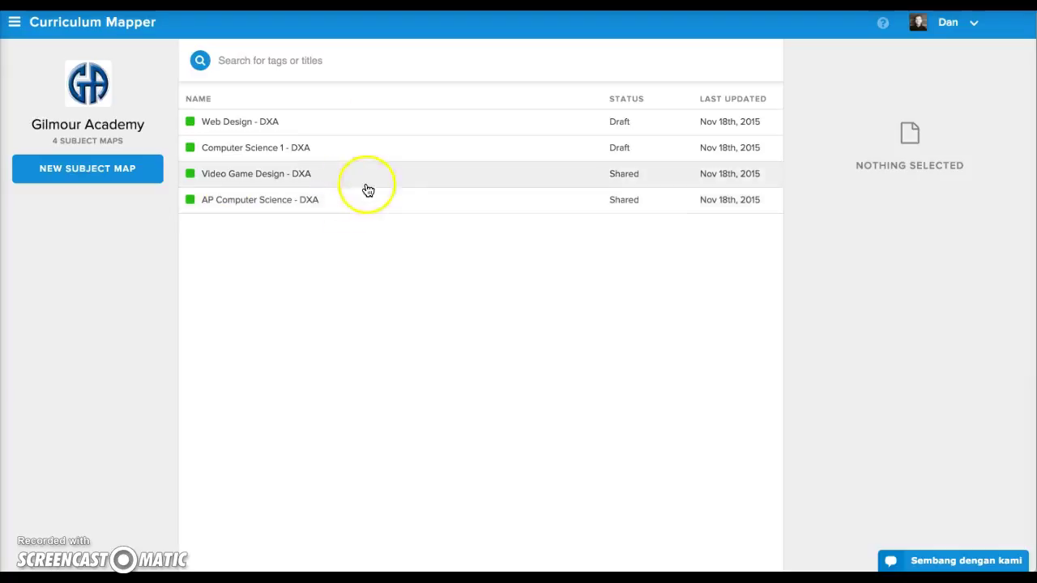
- Open the AP Computer Science - DXA unit maps and their sharing settings
{"action": "left_click", "coordinate": [304, 201]}
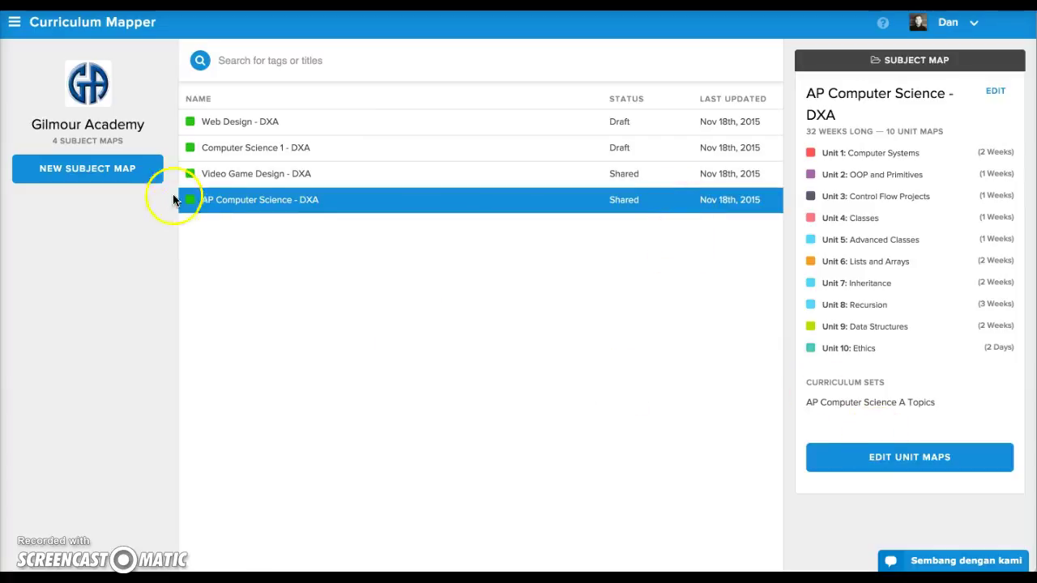
{"action": "left_click", "coordinate": [899, 460]}
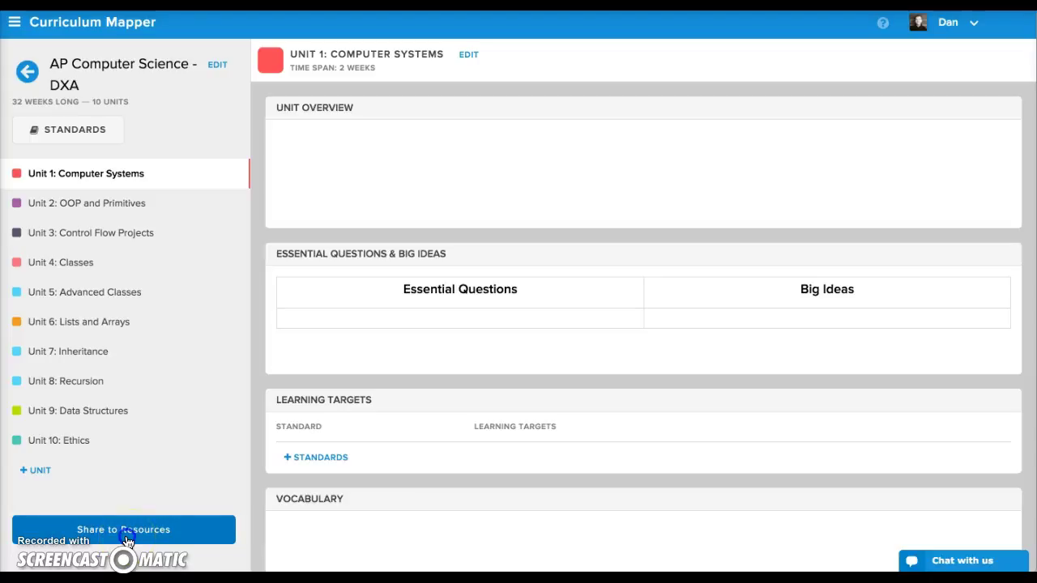
{"action": "left_click", "coordinate": [127, 535]}
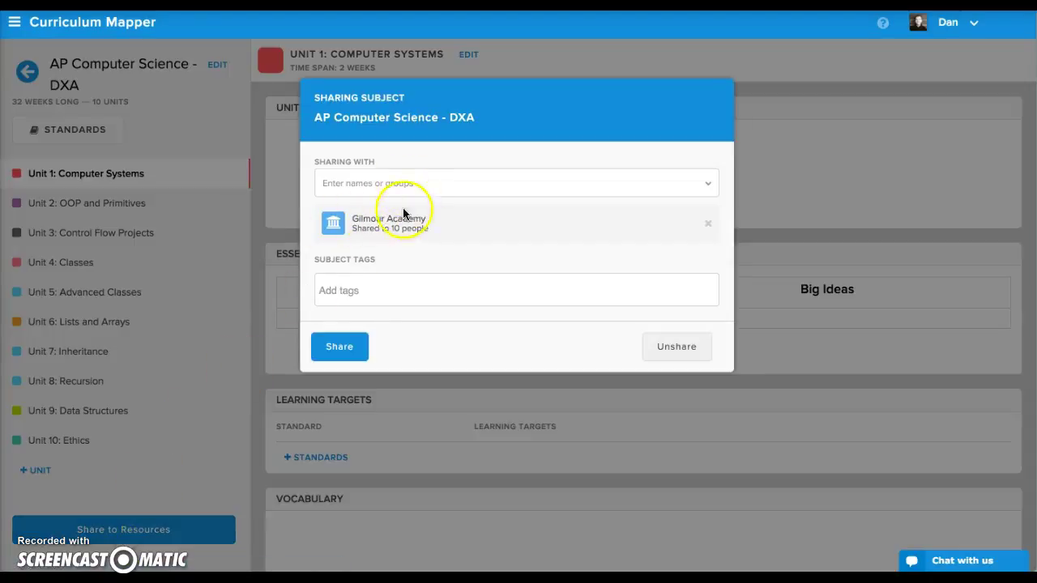
- Remove Gilmour Academy from the sharing list, then search 'gil' and add it back
{"action": "left_click", "coordinate": [711, 225]}
{"action": "left_click", "coordinate": [437, 173]}
{"action": "type", "text": "gil"}
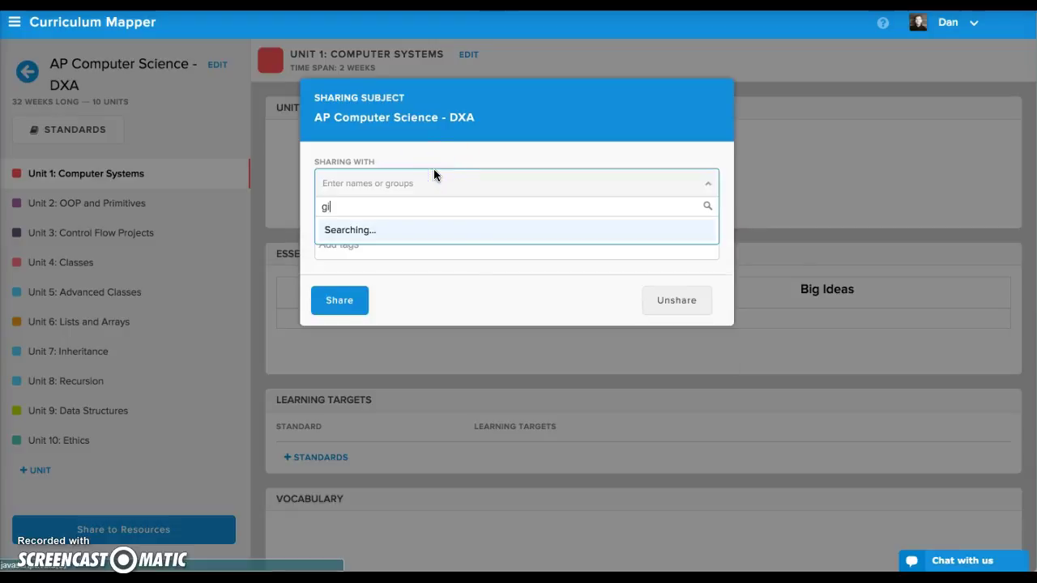
{"action": "left_click", "coordinate": [416, 325]}
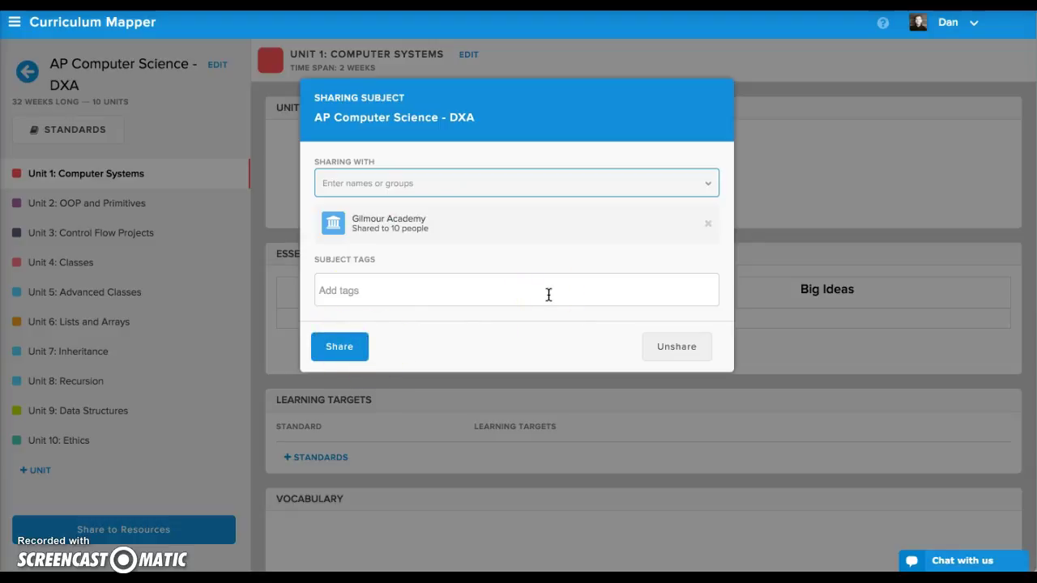
- Close the sharing settings and go through Curriculum Mapper's subject maps to Chalk Resources
{"action": "left_click", "coordinate": [426, 391]}
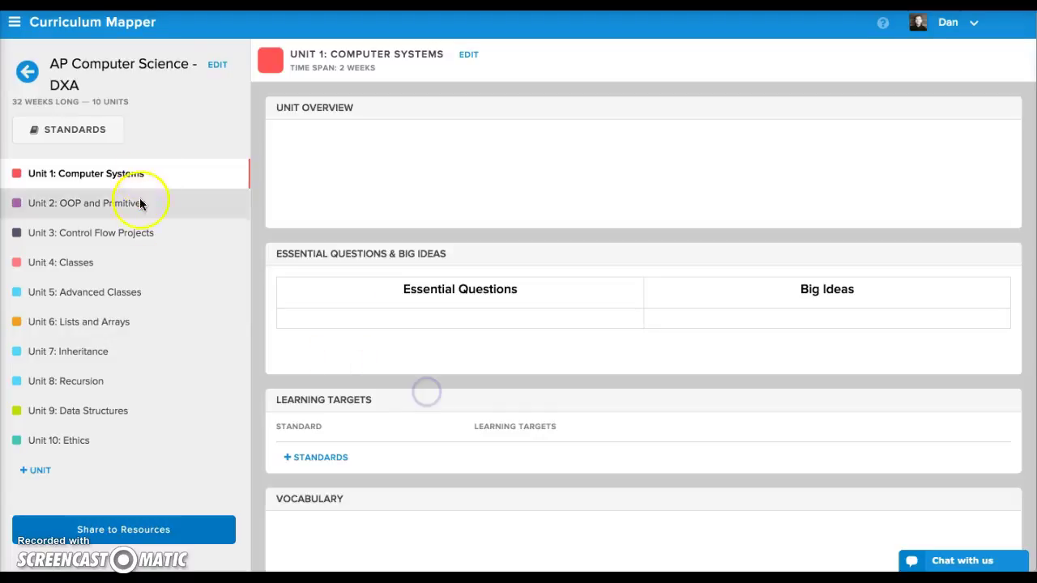
{"action": "left_click", "coordinate": [85, 32]}
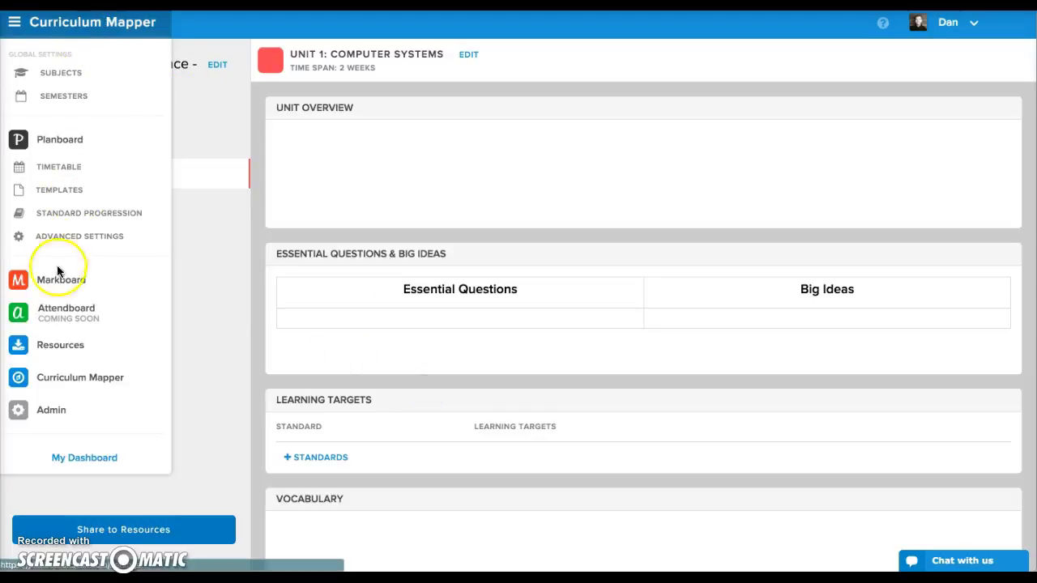
{"action": "left_click", "coordinate": [96, 386]}
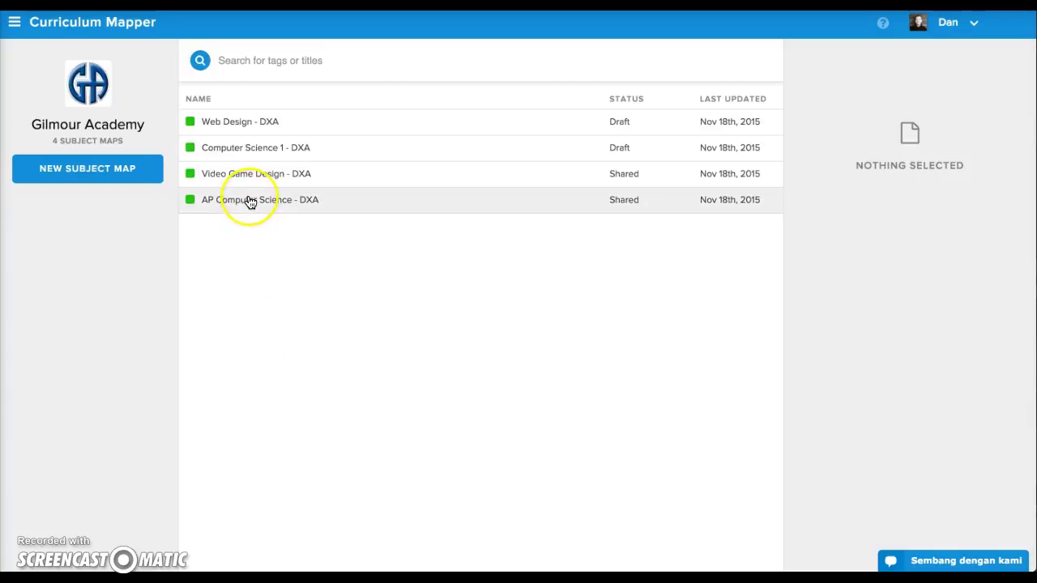
{"action": "left_click", "coordinate": [77, 31]}
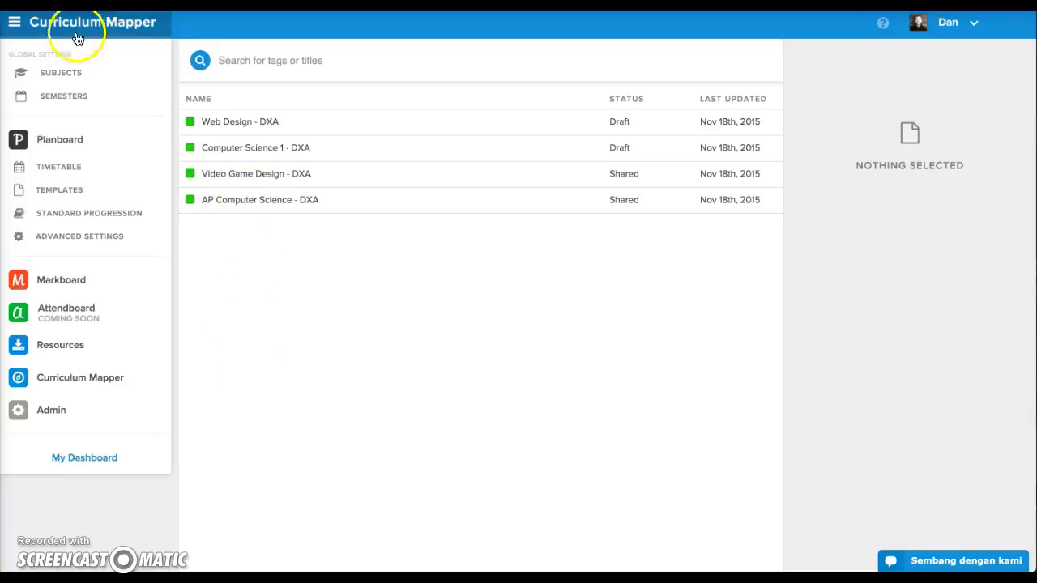
{"action": "left_click", "coordinate": [85, 348]}
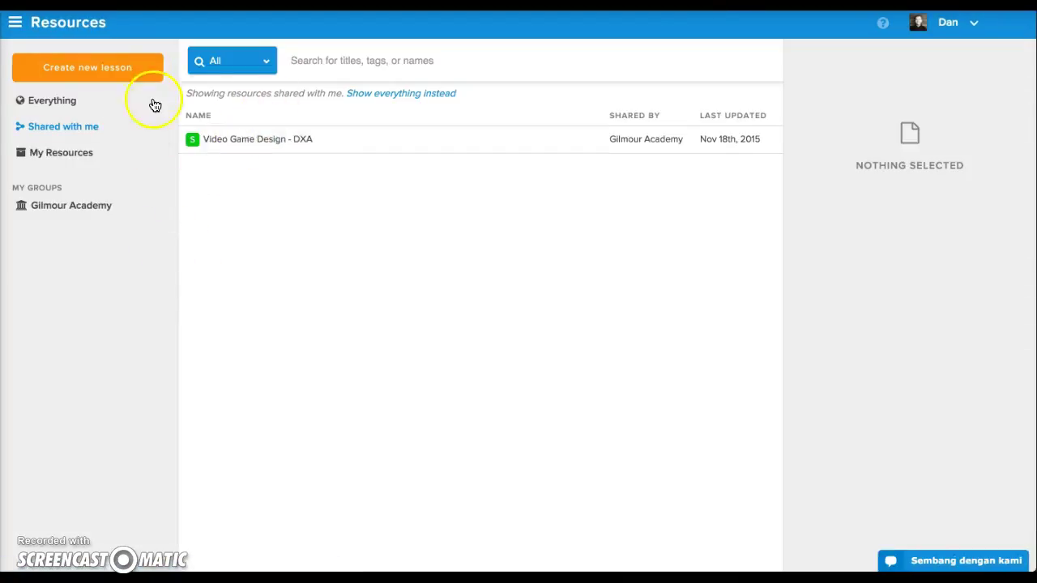
- Return to the AP Computer Science - DXA unit maps in Curriculum Mapper, briefly rechecking its sharing
{"action": "left_click", "coordinate": [62, 24]}
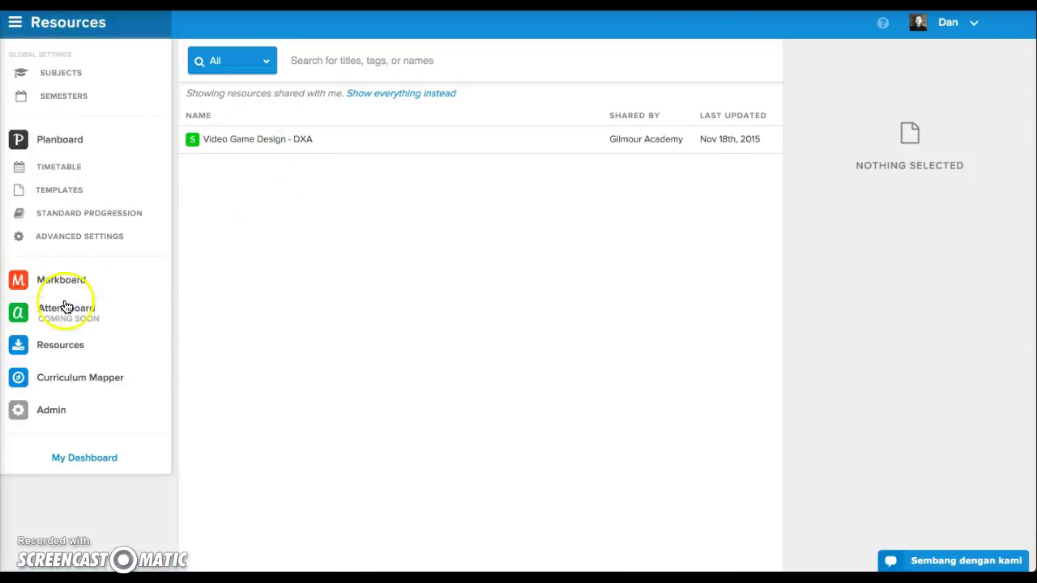
{"action": "left_click", "coordinate": [85, 373]}
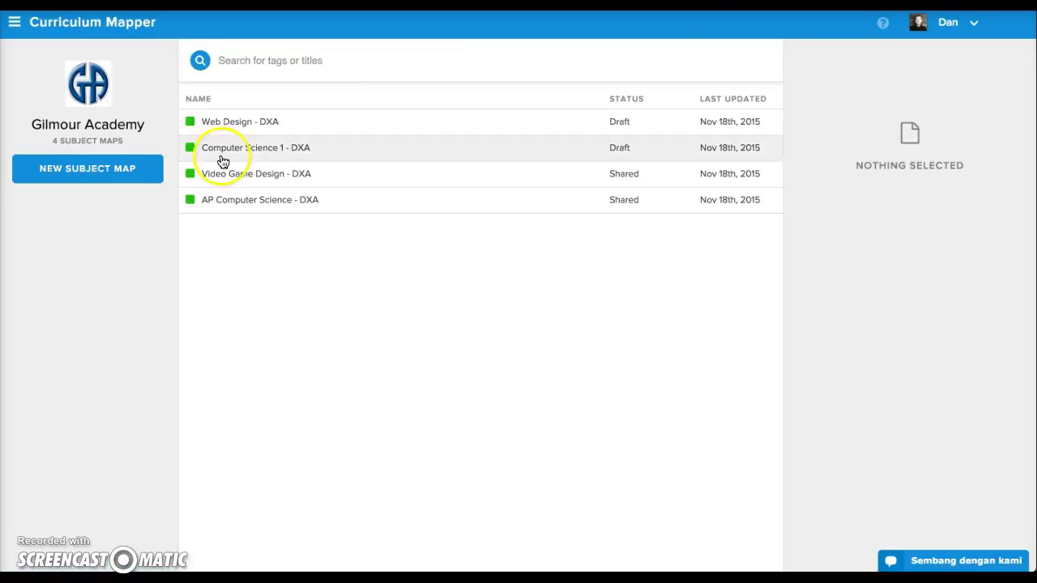
{"action": "left_click", "coordinate": [251, 201]}
{"action": "left_click", "coordinate": [880, 460]}
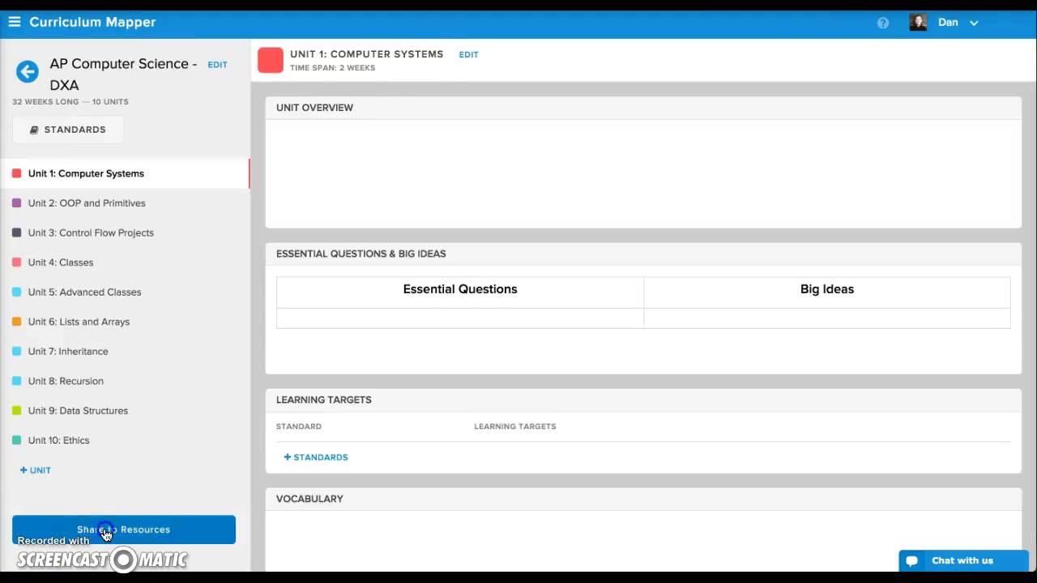
{"action": "left_click", "coordinate": [102, 530]}
{"action": "left_click", "coordinate": [741, 172]}
{"action": "left_click", "coordinate": [16, 22]}
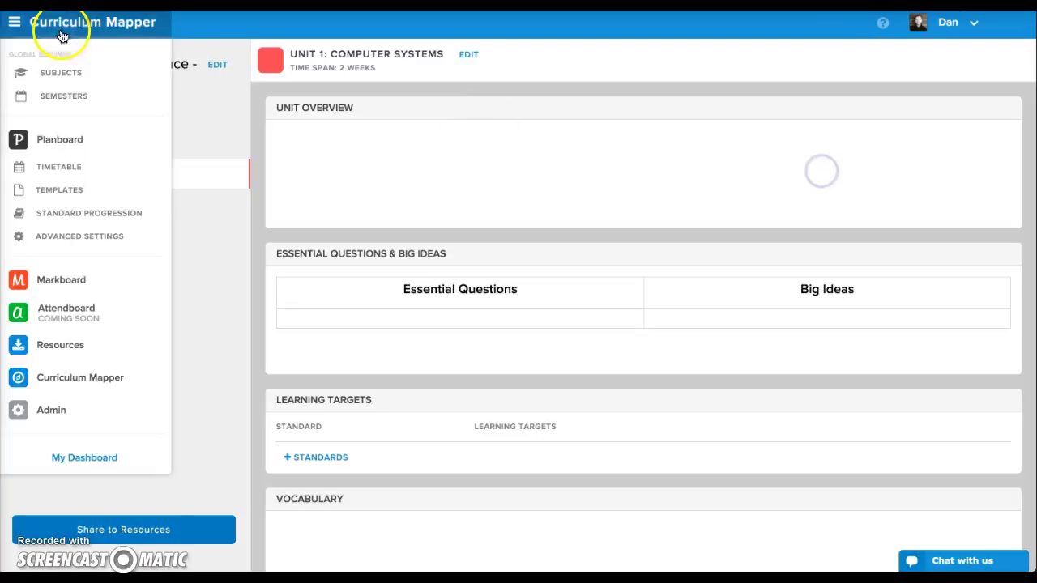
- In Chalk Resources, show all resources and start importing the AP Computer Science - DXA map
{"action": "left_click", "coordinate": [47, 351]}
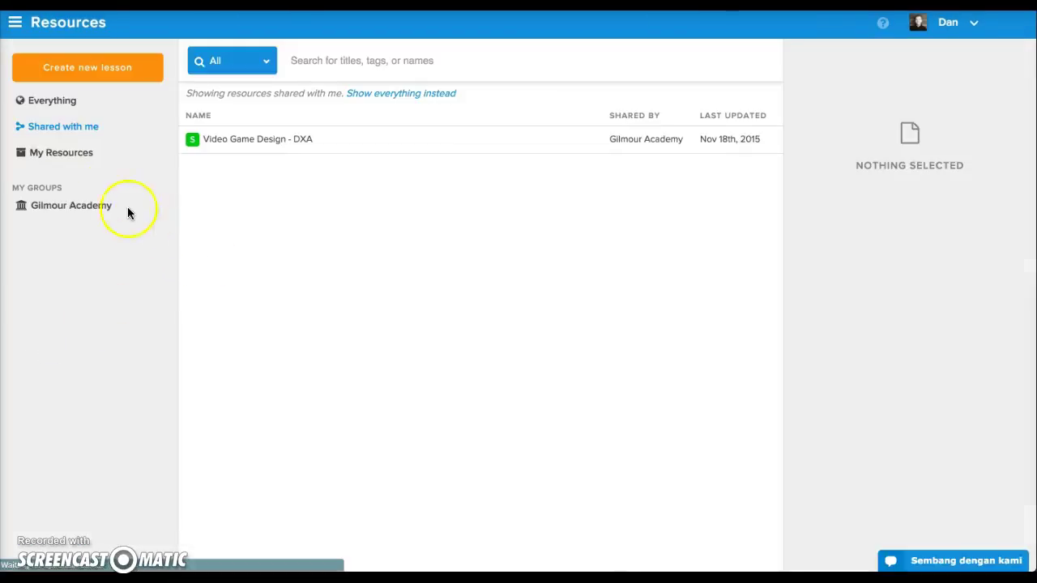
{"action": "left_click", "coordinate": [87, 105]}
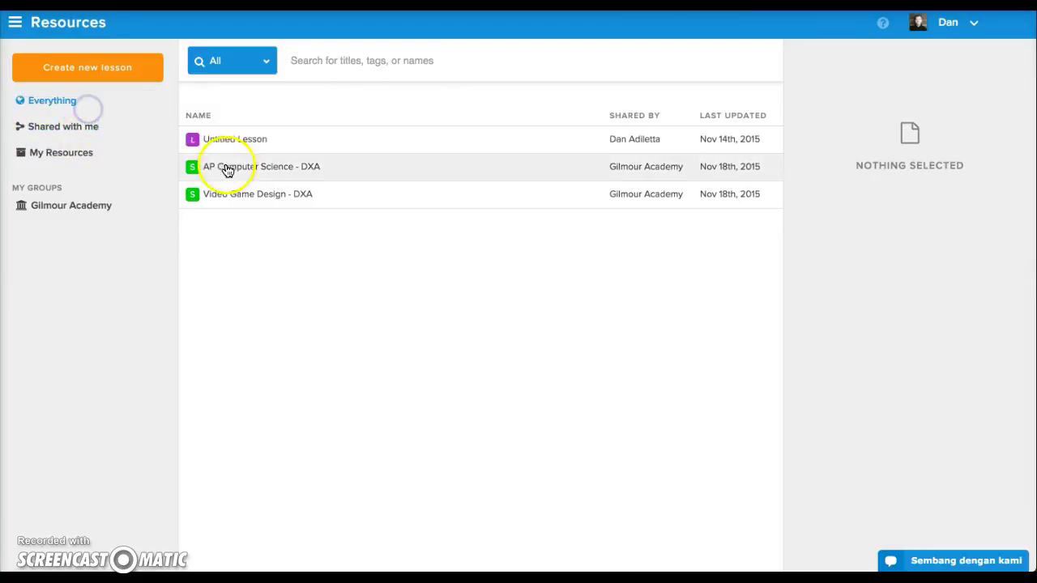
{"action": "left_click", "coordinate": [291, 167]}
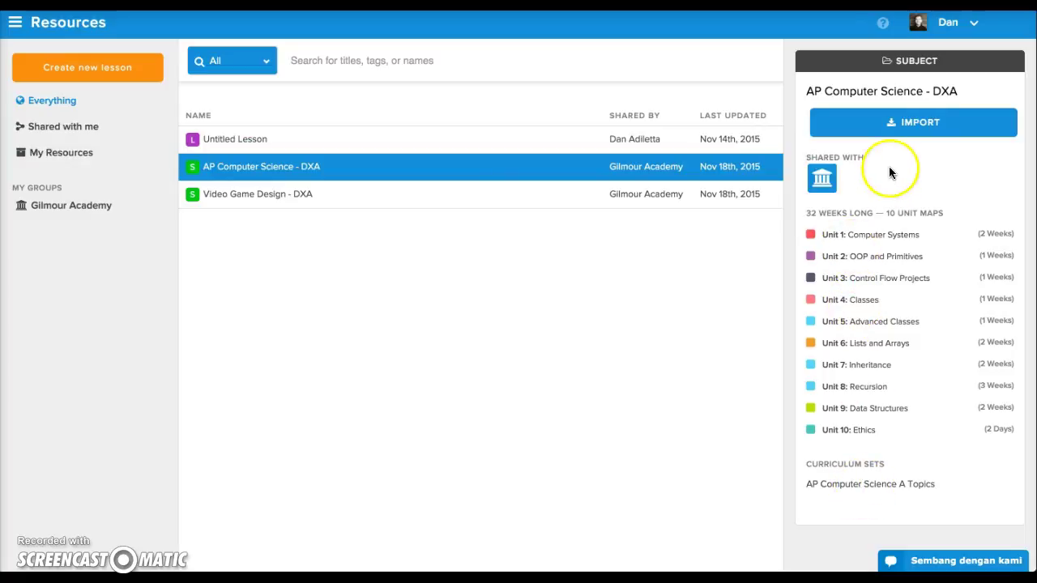
{"action": "left_click", "coordinate": [919, 123]}
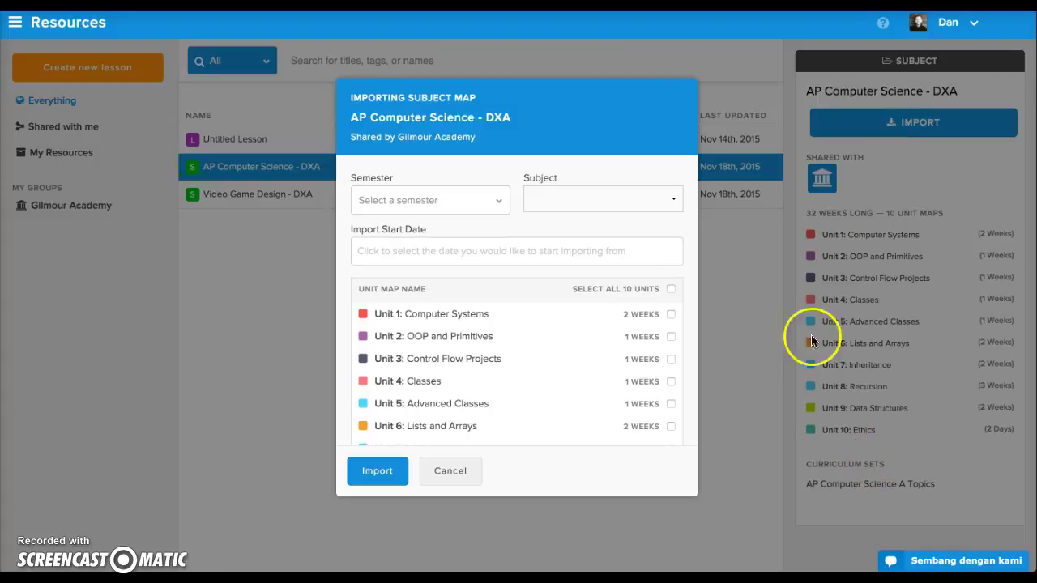
- Set the import to 2015-2016 School Year, subject APCS, start November 19 2015, all 10 units
{"action": "left_click", "coordinate": [430, 201]}
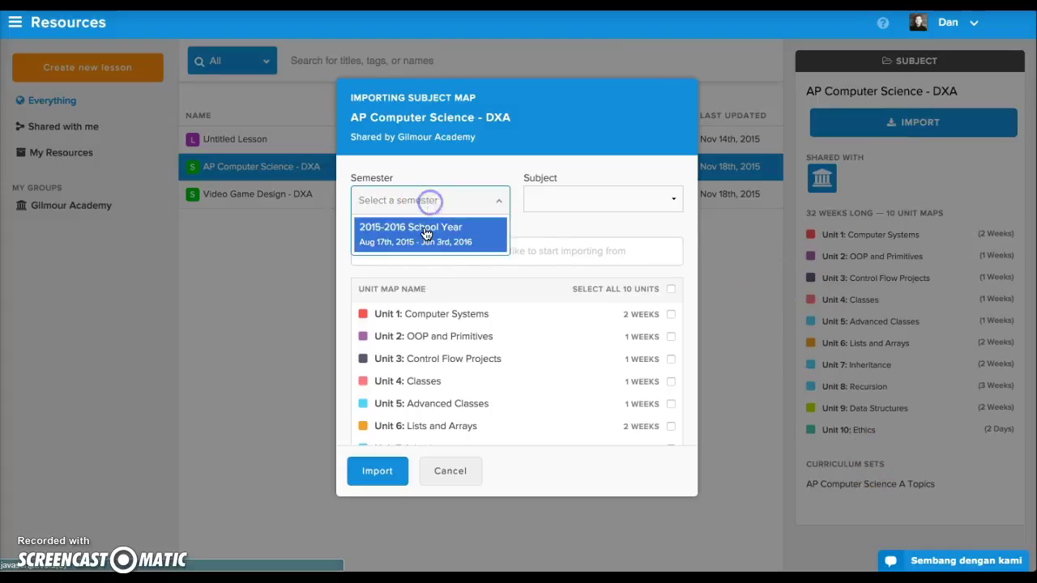
{"action": "left_click", "coordinate": [425, 234]}
{"action": "left_click", "coordinate": [553, 199]}
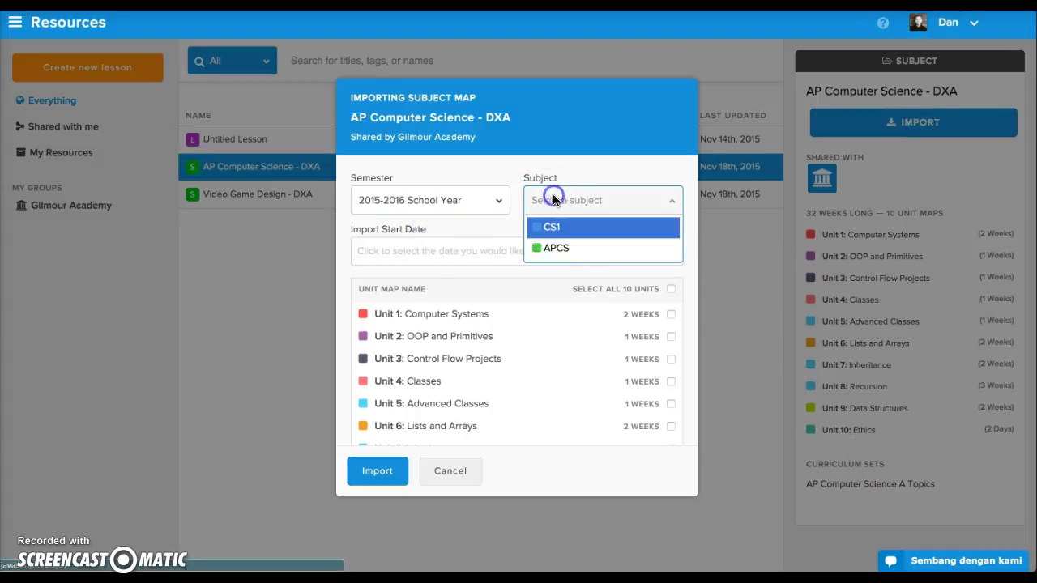
{"action": "left_click", "coordinate": [557, 250]}
{"action": "left_click", "coordinate": [464, 250]}
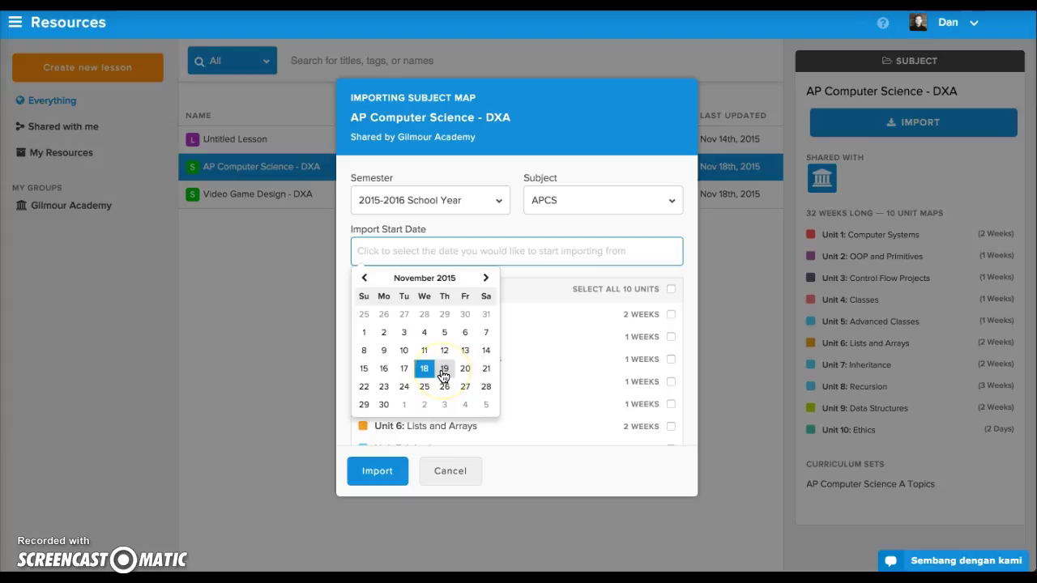
{"action": "left_click", "coordinate": [444, 368]}
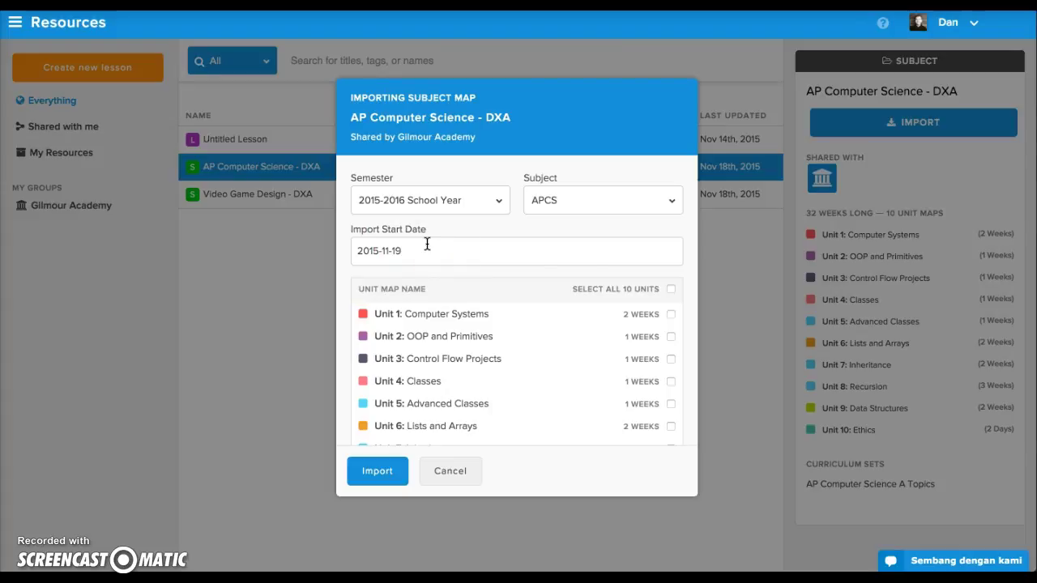
{"action": "left_click", "coordinate": [671, 289]}
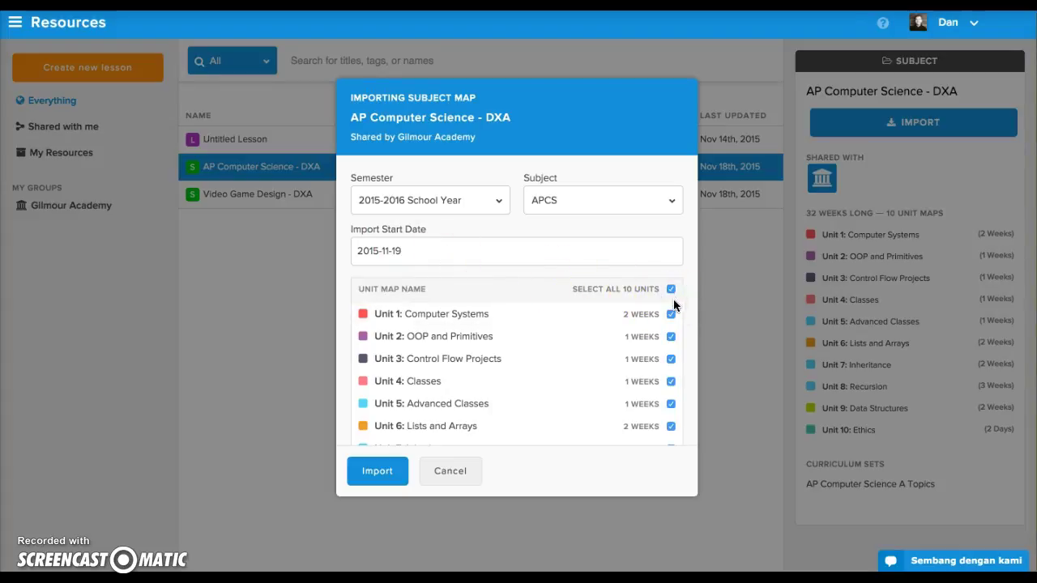
{"action": "left_click", "coordinate": [453, 472]}
- Switch to Planboard's unit view and show CS1 - Period A's 95 lessons
{"action": "left_click", "coordinate": [56, 22]}
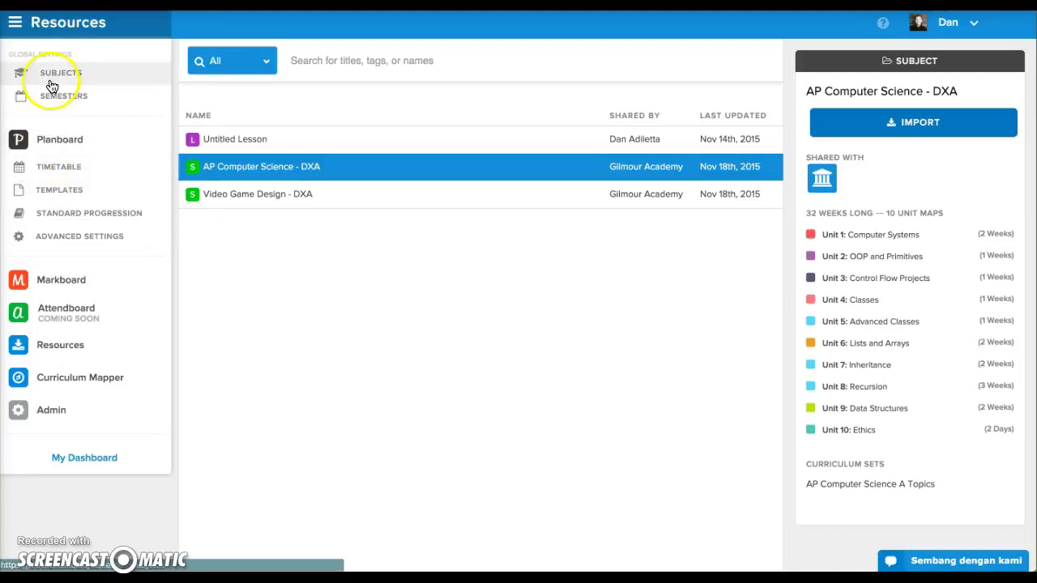
{"action": "left_click", "coordinate": [47, 150]}
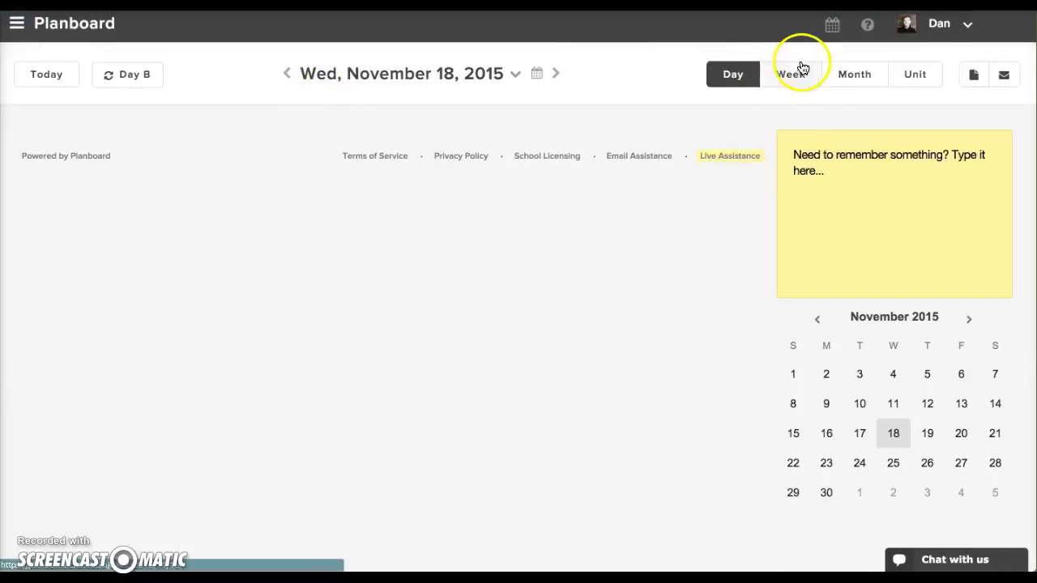
{"action": "left_click", "coordinate": [907, 77]}
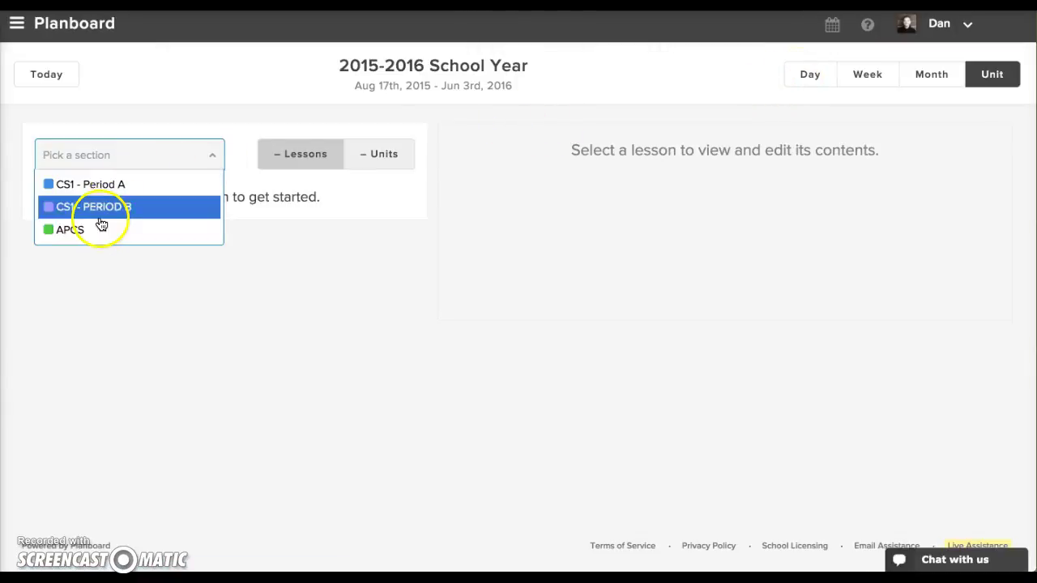
{"action": "left_click", "coordinate": [94, 185]}
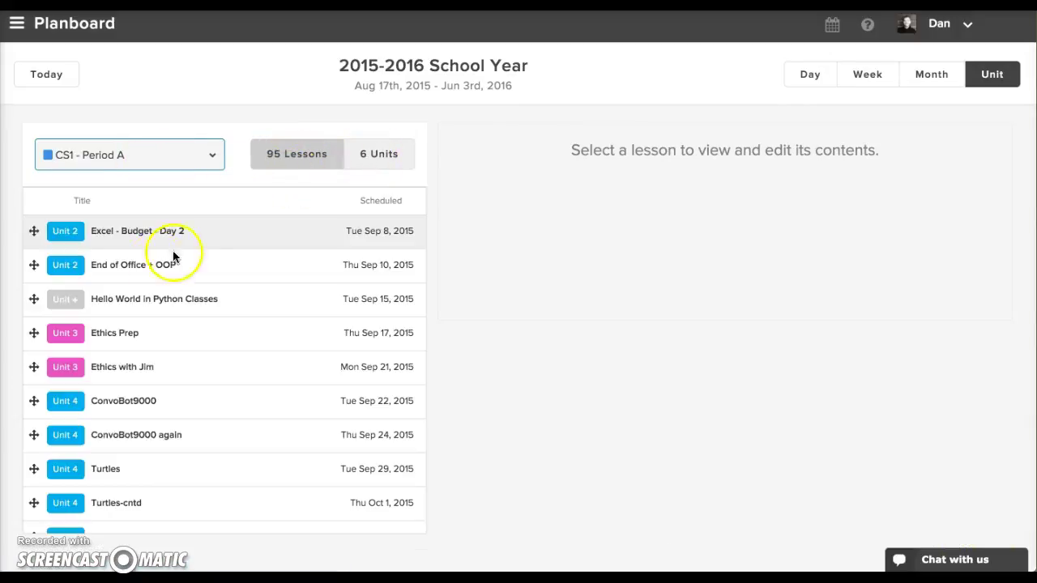
- Show CS1 - Period A's 6 units, cancelling the new-unit dialog without creating anything
{"action": "left_click", "coordinate": [362, 165]}
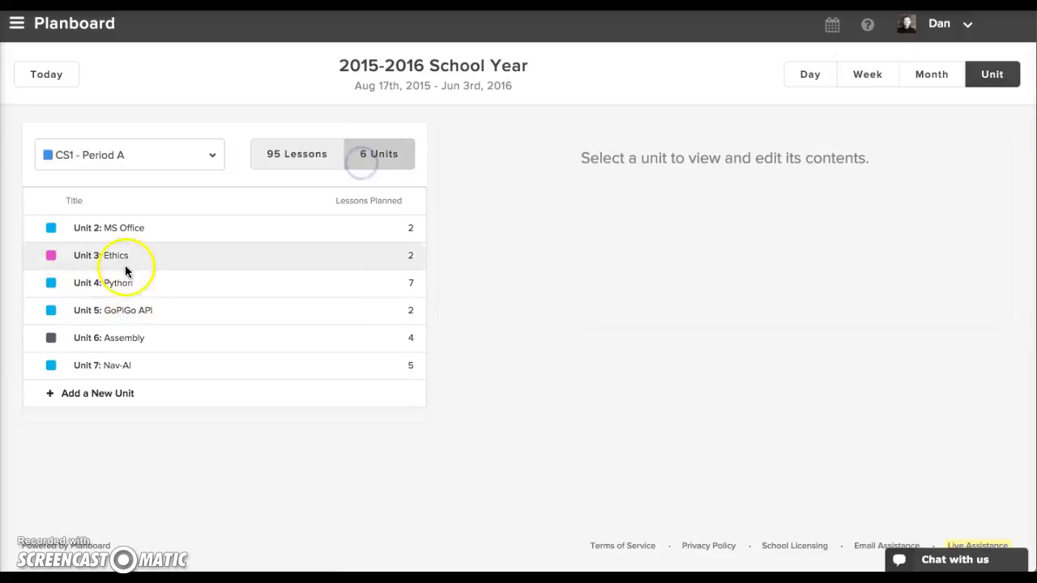
{"action": "left_click", "coordinate": [84, 398]}
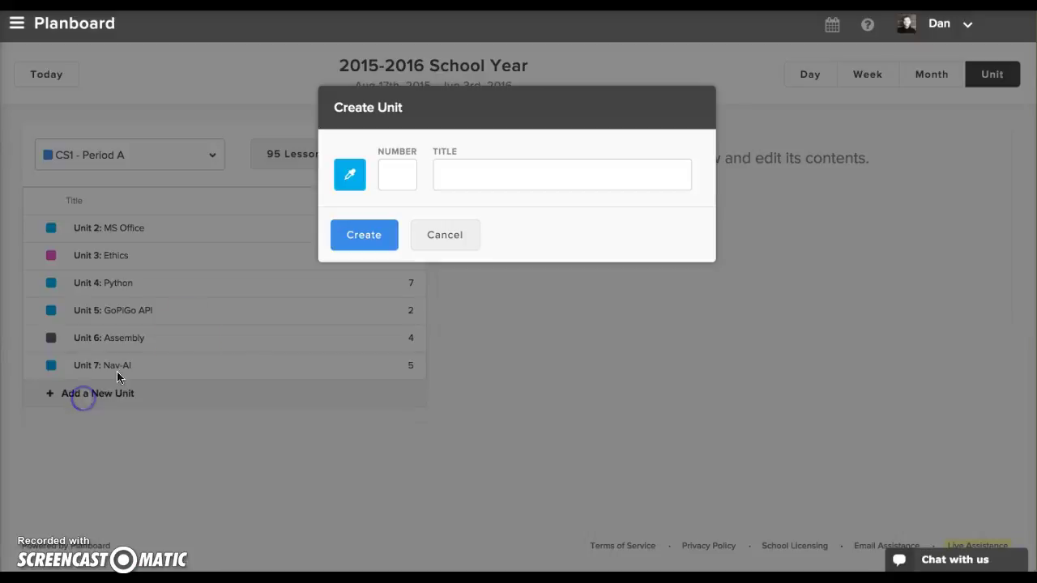
{"action": "left_click", "coordinate": [438, 231]}
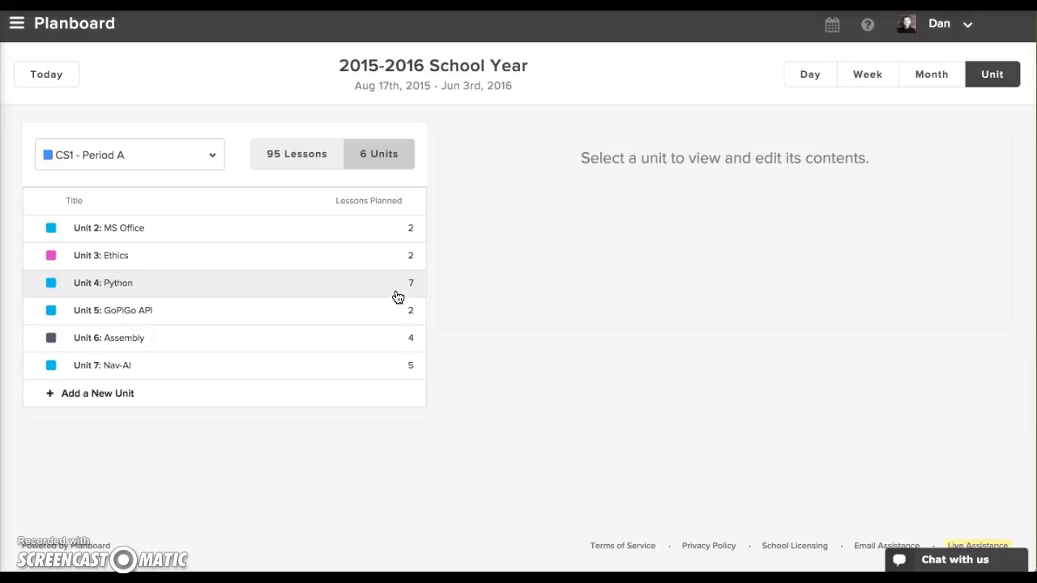
{"action": "left_click", "coordinate": [17, 23]}
{"action": "left_click", "coordinate": [17, 23]}
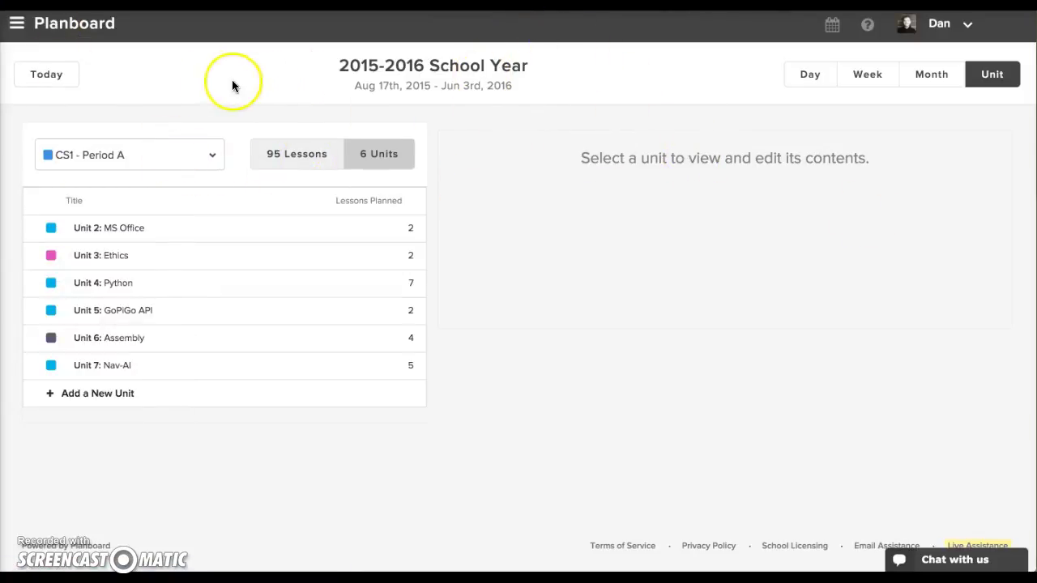
- Switch to the APCS class and review its 20 units, including imported Units 1–10 marked [1]
{"action": "left_click", "coordinate": [191, 153]}
{"action": "left_click", "coordinate": [167, 230]}
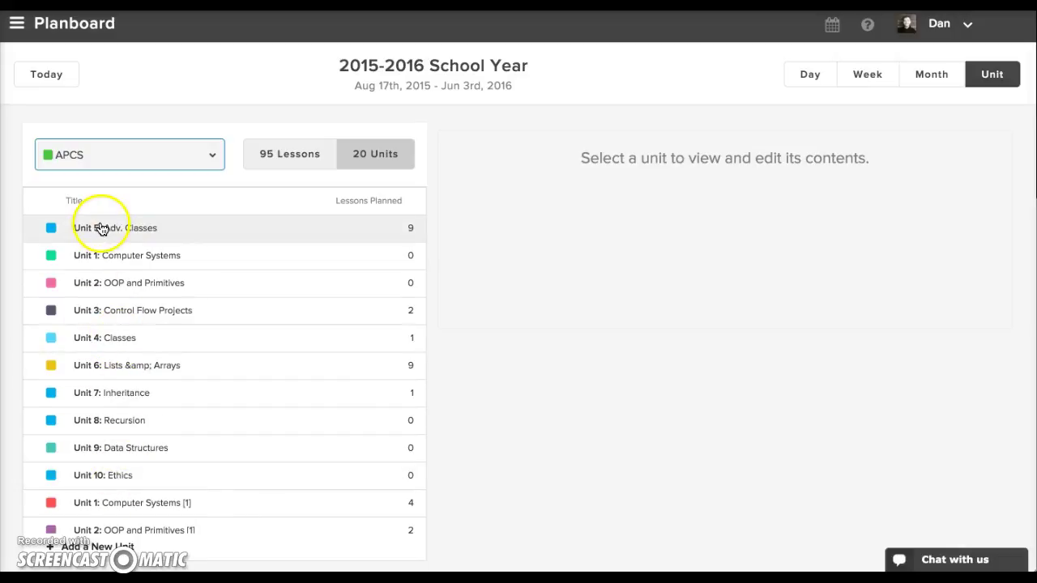
{"action": "scroll", "coordinate": [115, 283], "scroll_direction": "down", "scroll_amount": 5}
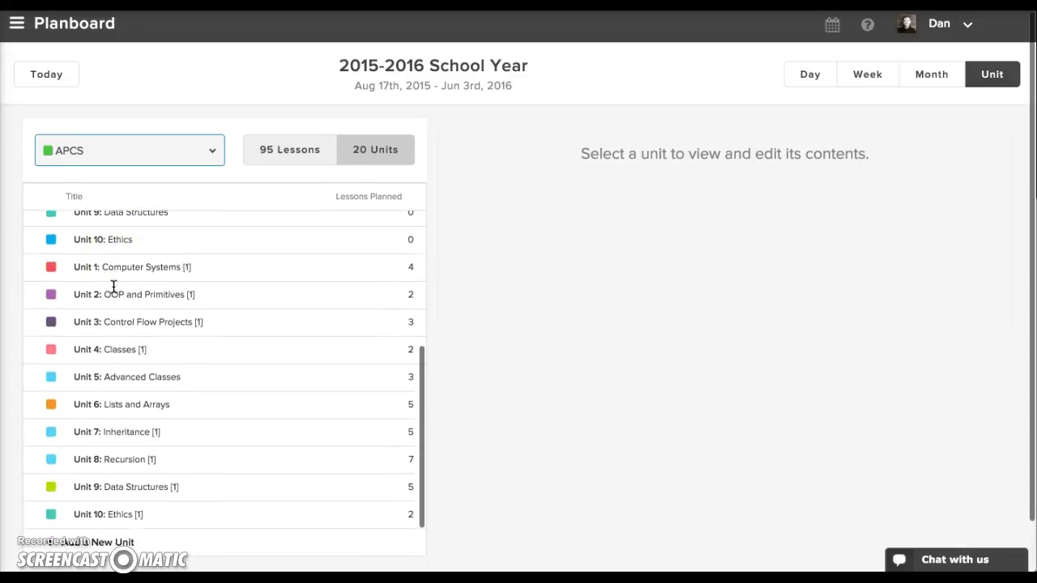
{"action": "scroll", "coordinate": [113, 285], "scroll_direction": "down", "scroll_amount": 2}
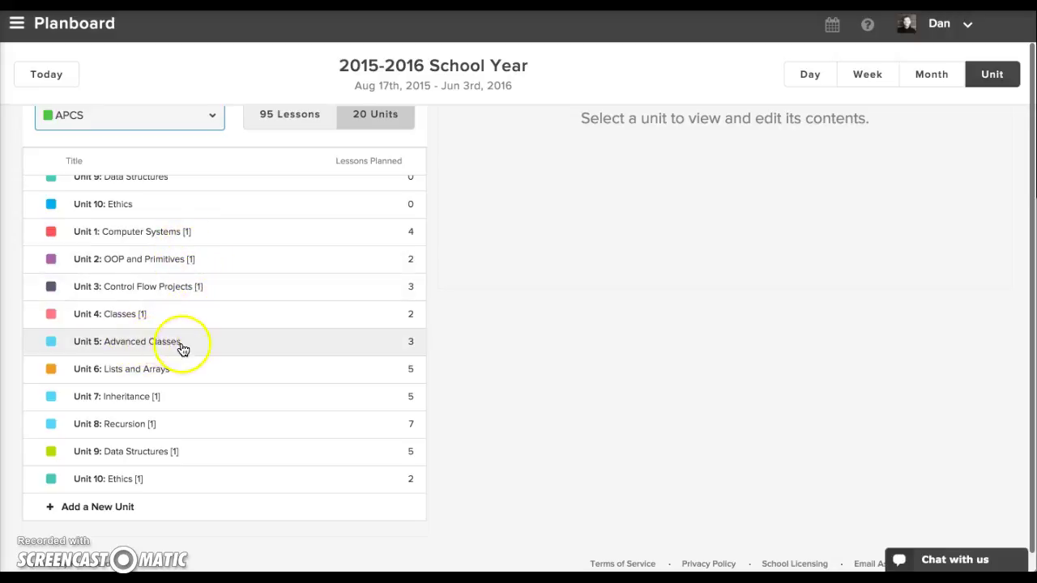
{"action": "scroll", "coordinate": [196, 381], "scroll_direction": "down", "scroll_amount": 1}
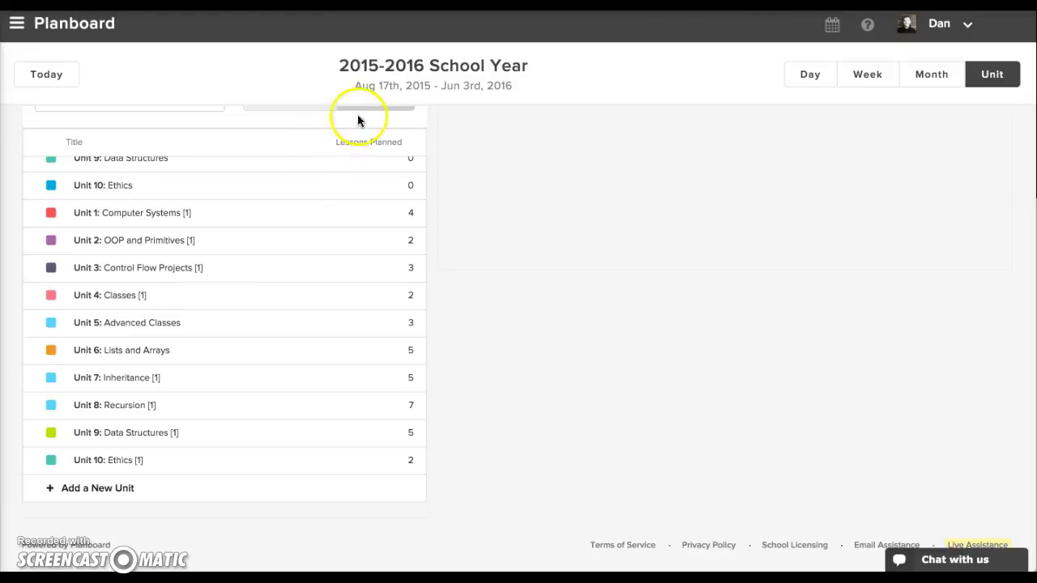
{"action": "left_click", "coordinate": [342, 213]}
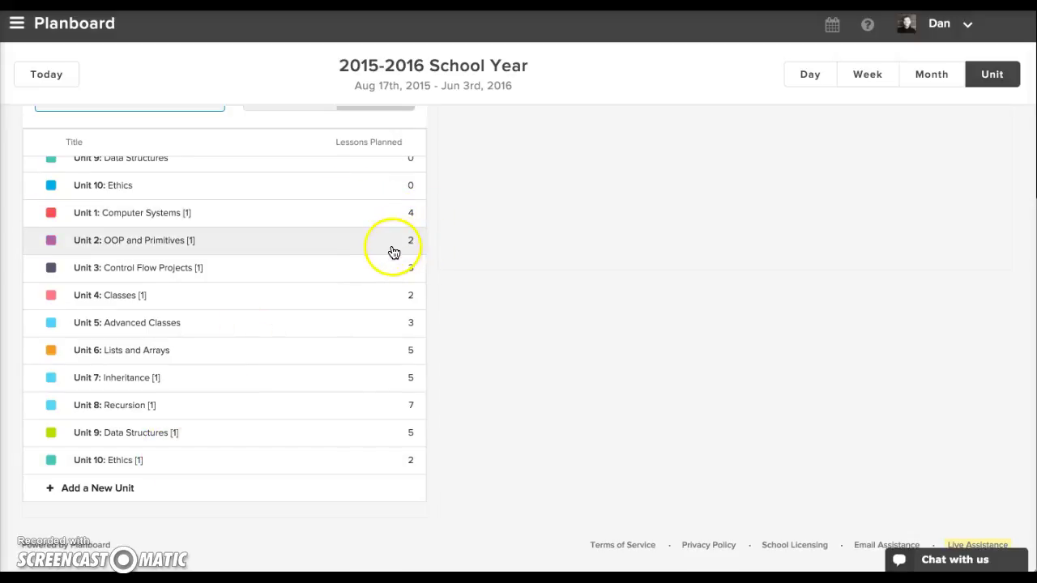
{"action": "scroll", "coordinate": [810, 243], "scroll_direction": "up", "scroll_amount": 1}
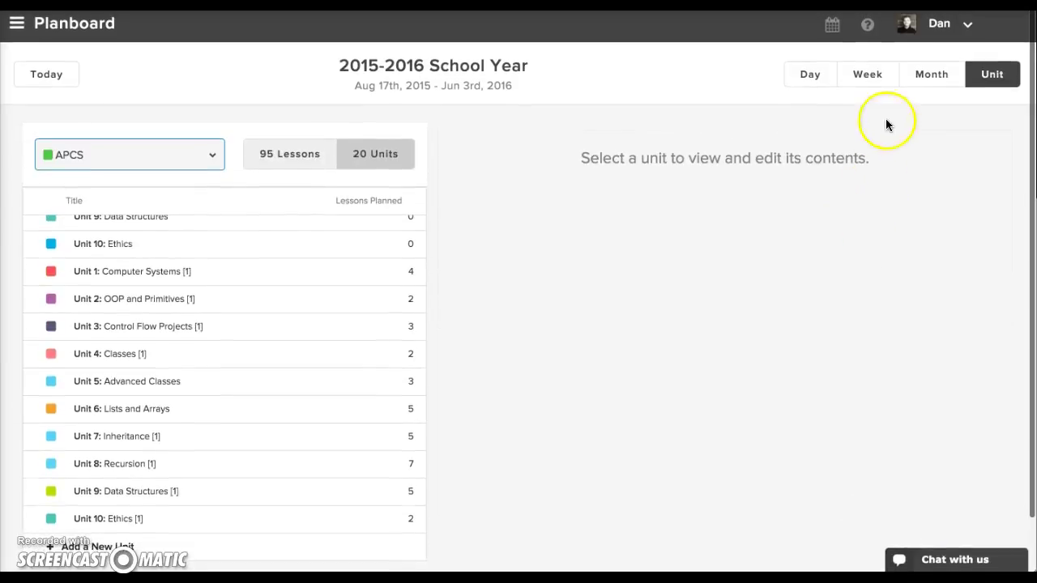
{"action": "left_click", "coordinate": [911, 75]}
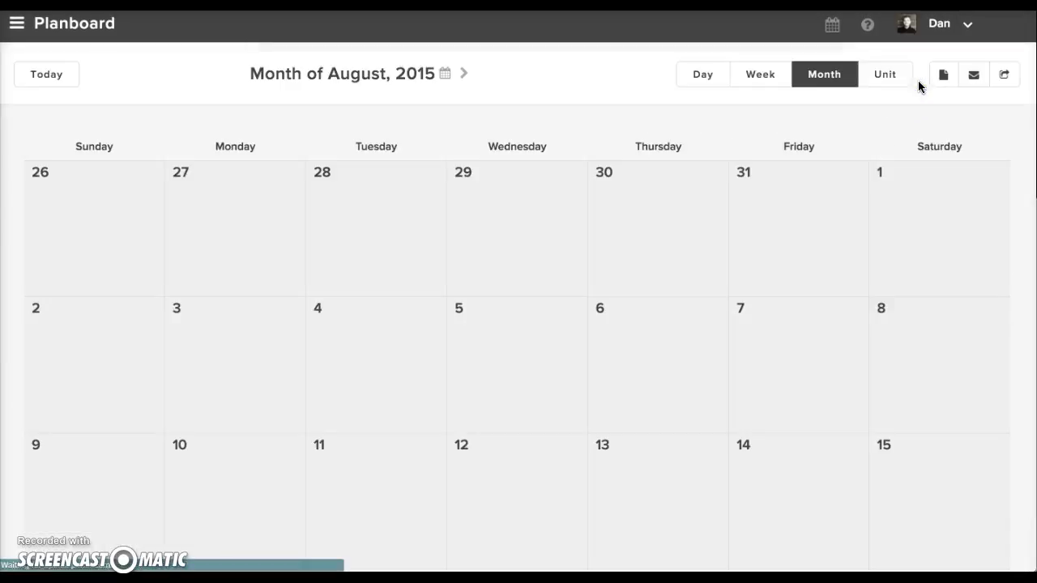
- Show November 2015 in the month calendar, down to the Untitled Lessons of late November
{"action": "left_click", "coordinate": [861, 91]}
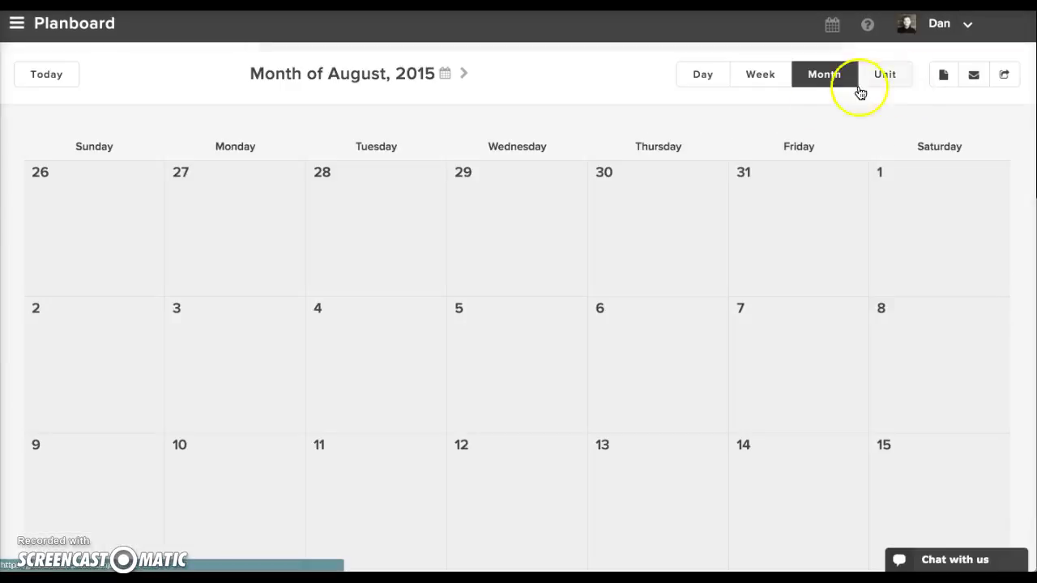
{"action": "left_click", "coordinate": [780, 152]}
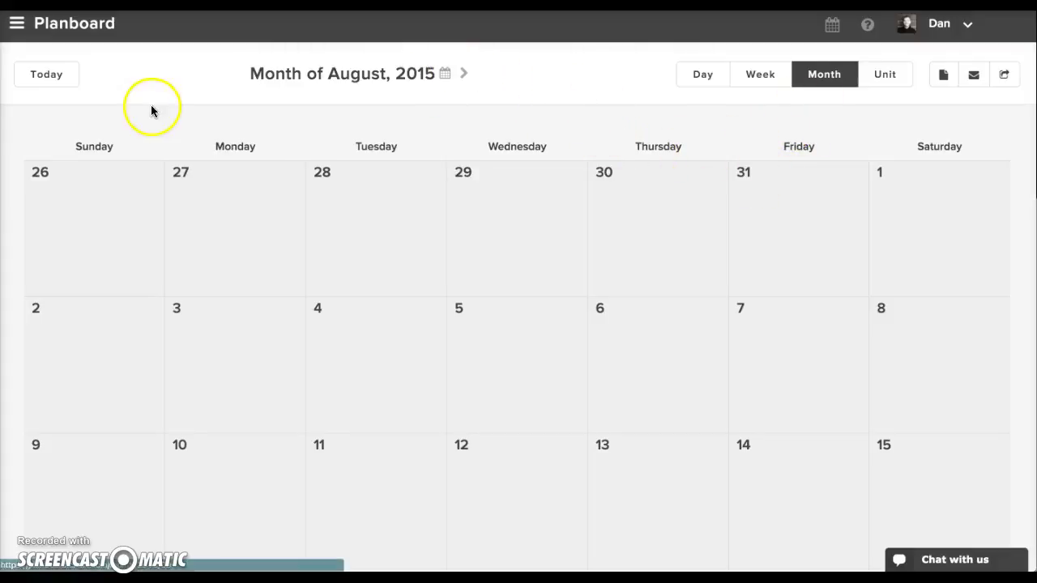
{"action": "left_click", "coordinate": [76, 76]}
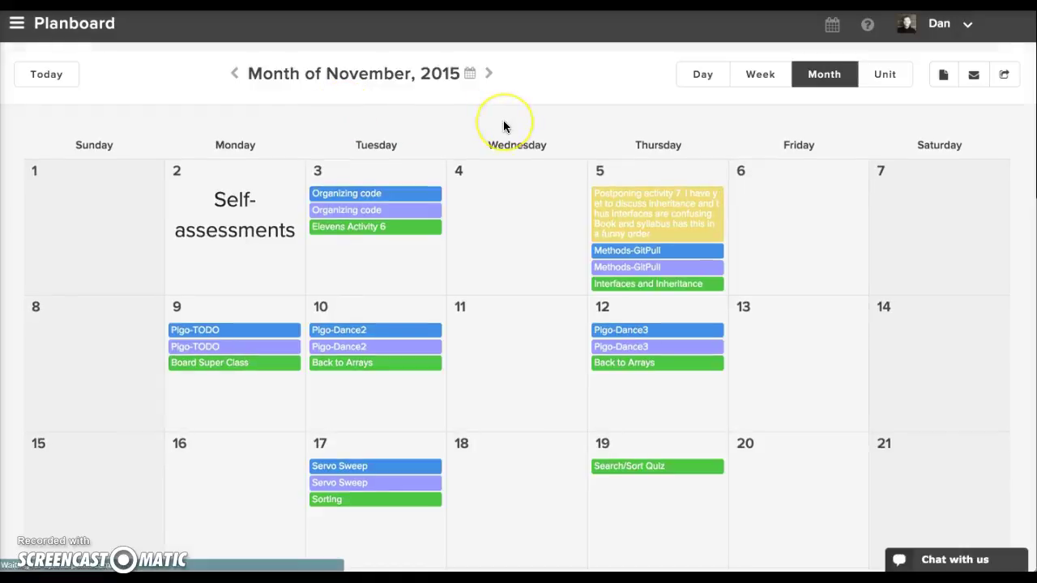
{"action": "scroll", "coordinate": [502, 120], "scroll_direction": "down", "scroll_amount": 5}
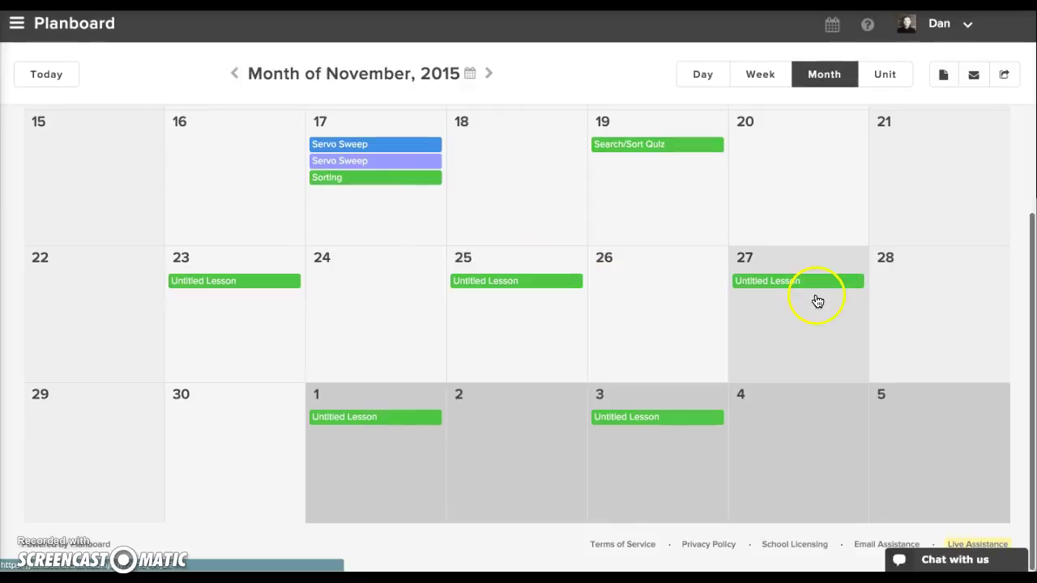
- Show the week of December 6, 2015, with its Unit 3 APCS lessons on Dec 7, 9, 11
{"action": "left_click", "coordinate": [765, 73]}
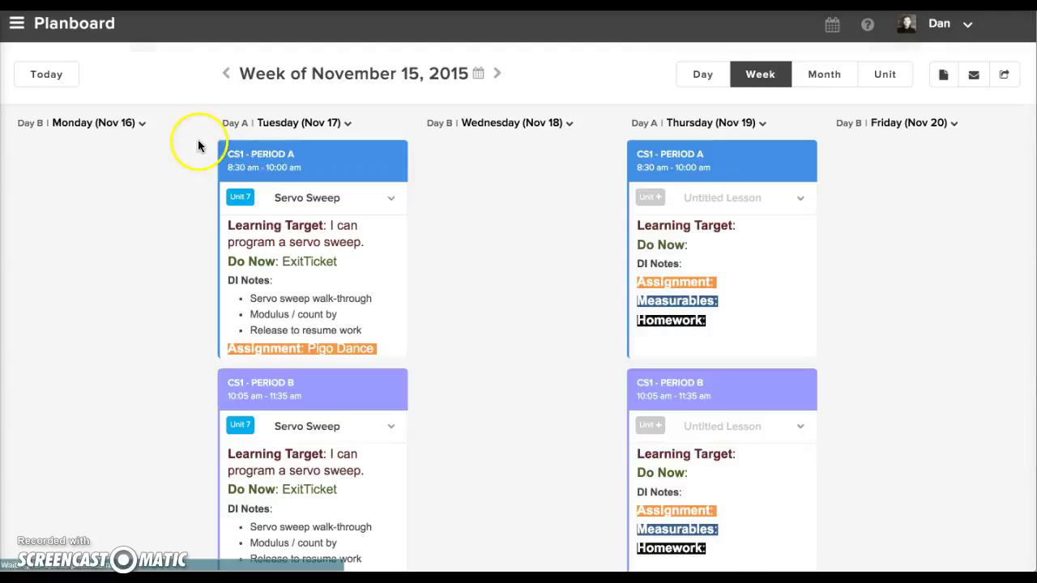
{"action": "left_click", "coordinate": [494, 73]}
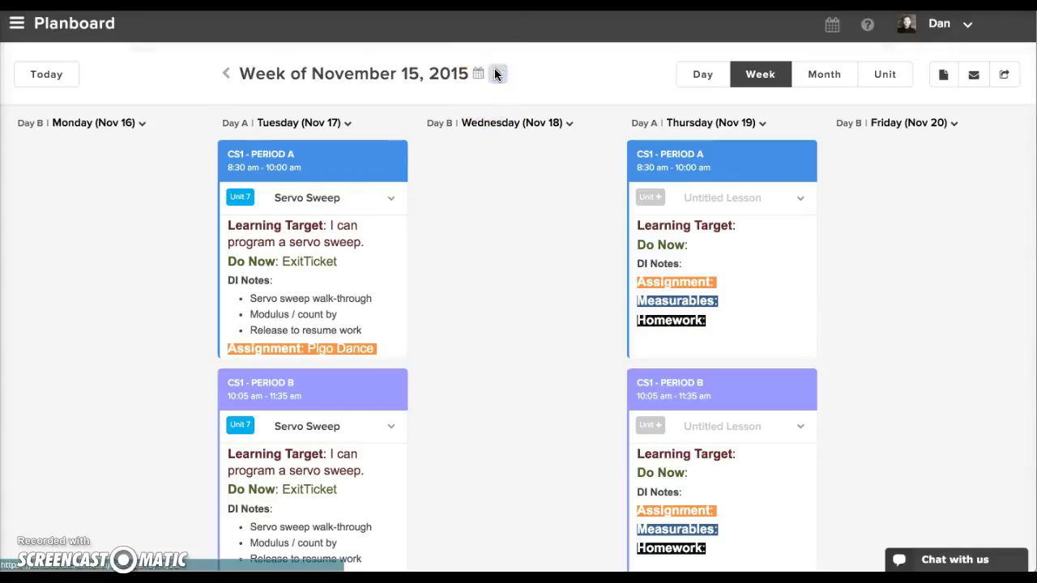
{"action": "scroll", "coordinate": [517, 264], "scroll_direction": "down", "scroll_amount": 3}
{"action": "scroll", "coordinate": [517, 265], "scroll_direction": "down", "scroll_amount": 2}
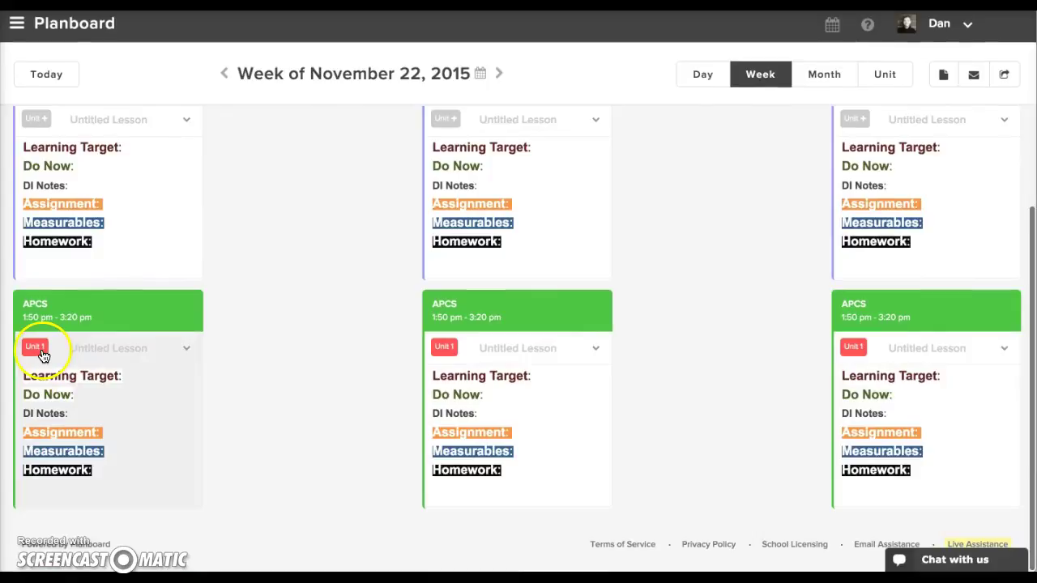
{"action": "left_click", "coordinate": [500, 76]}
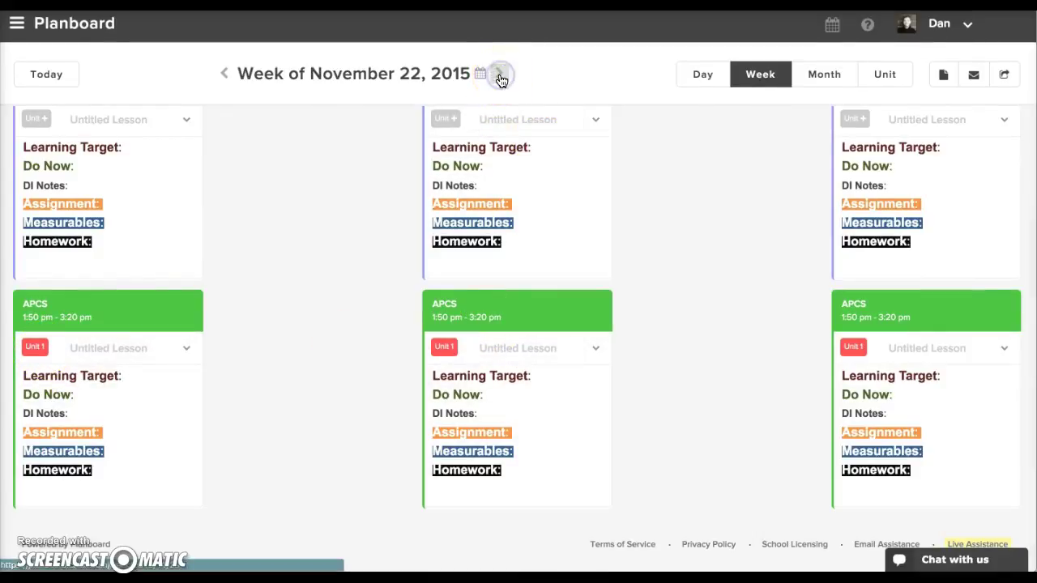
{"action": "scroll", "coordinate": [664, 328], "scroll_direction": "down", "scroll_amount": 2}
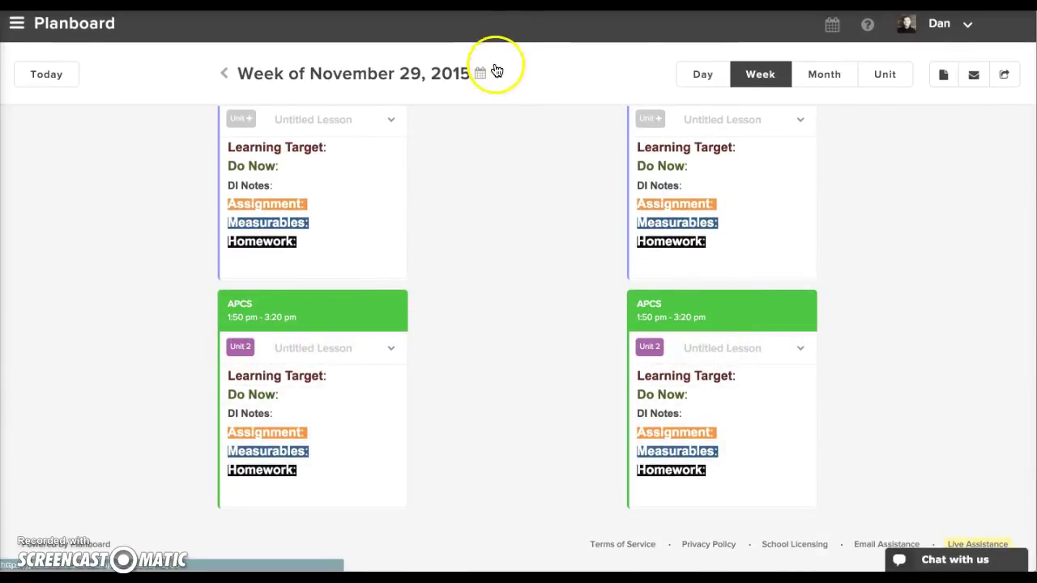
{"action": "left_click", "coordinate": [324, 233]}
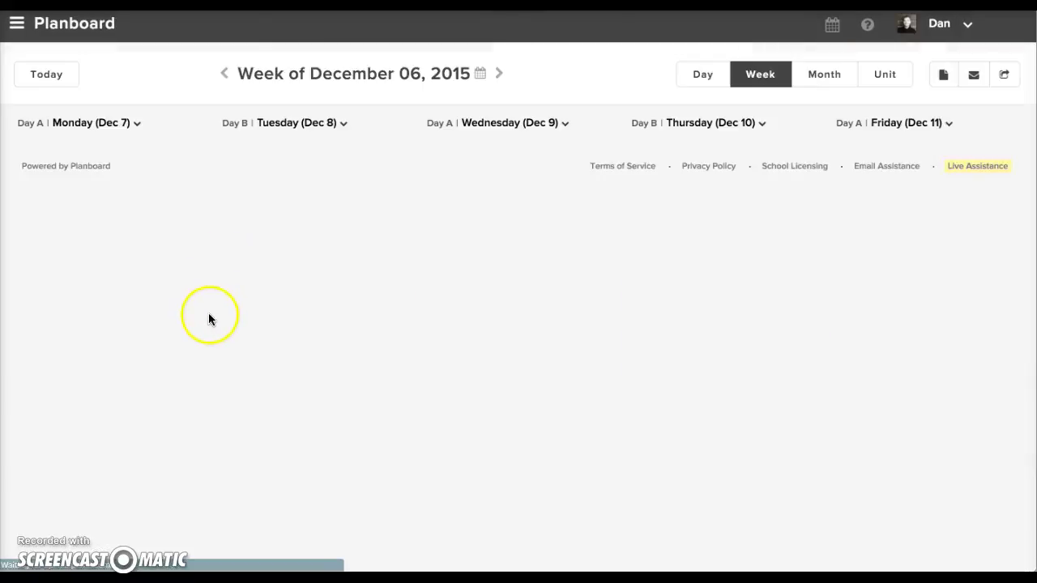
{"action": "scroll", "coordinate": [286, 275], "scroll_direction": "down", "scroll_amount": 5}
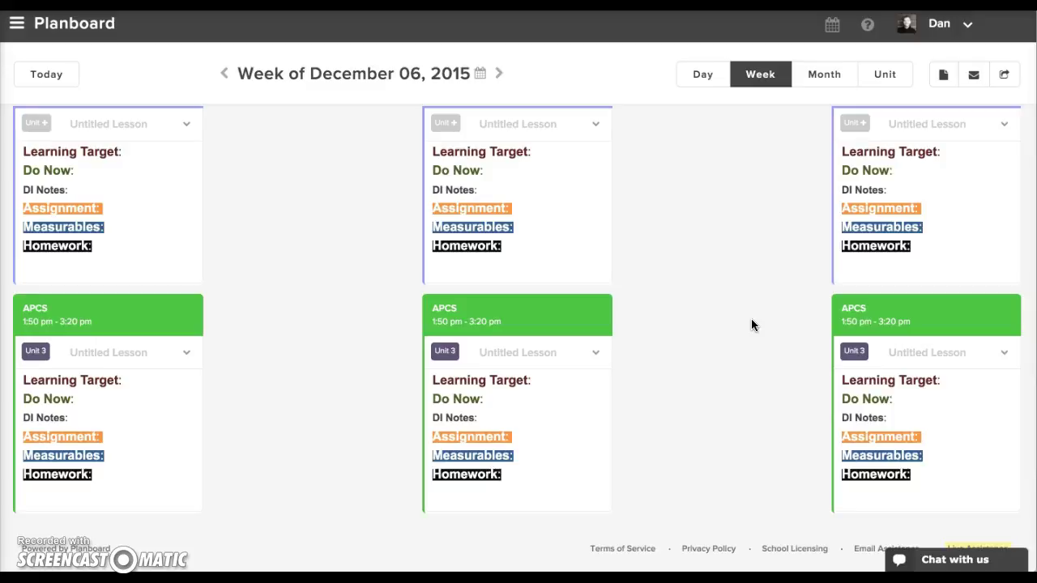
- Retag the Wednesday December 9 APCS lesson as Unit 2: OOP and Primitives
{"action": "left_click", "coordinate": [445, 351]}
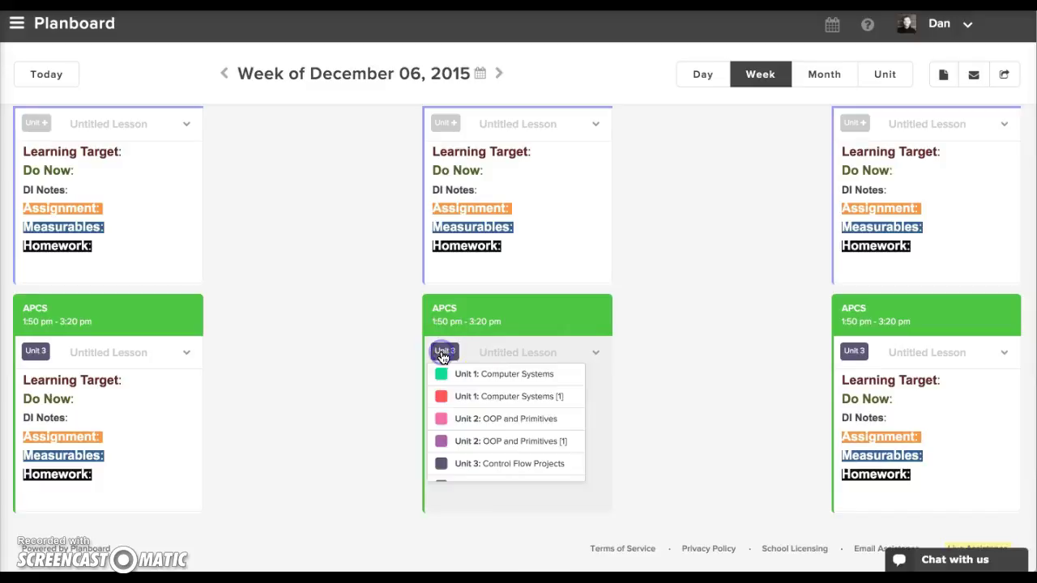
{"action": "left_click", "coordinate": [470, 419]}
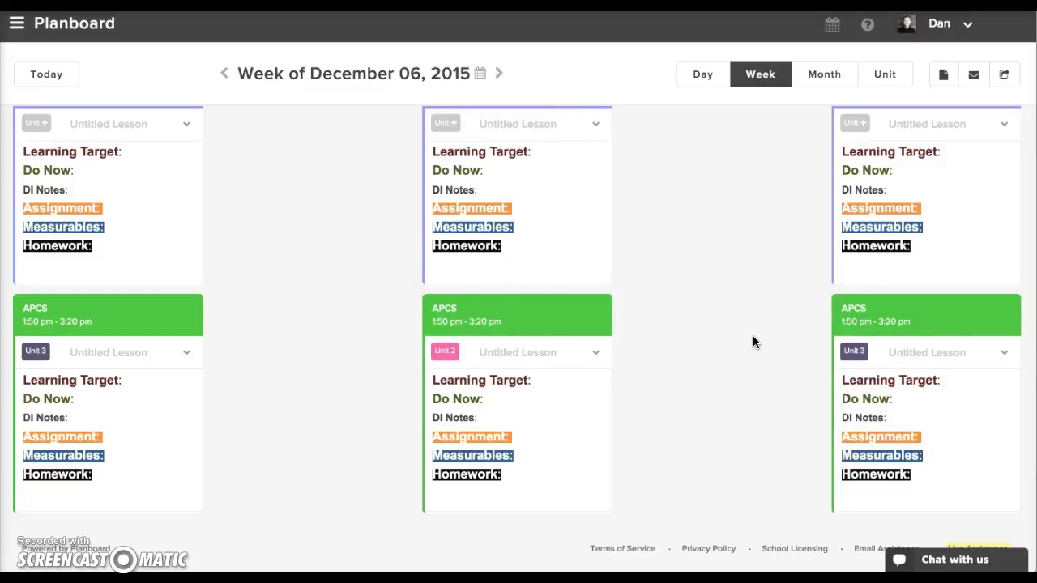
{"action": "left_click", "coordinate": [346, 185]}
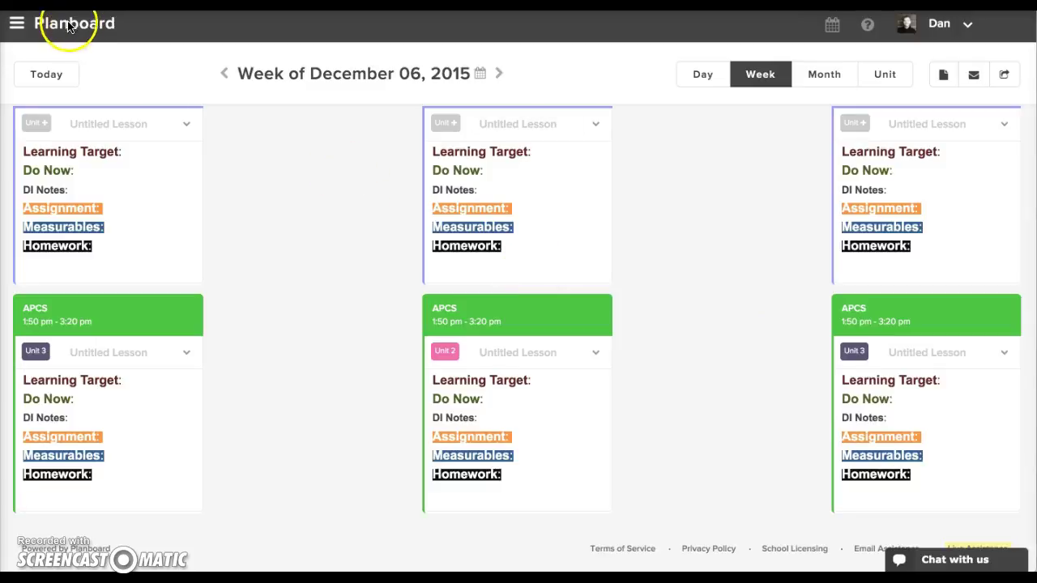
{"action": "left_click", "coordinate": [16, 23]}
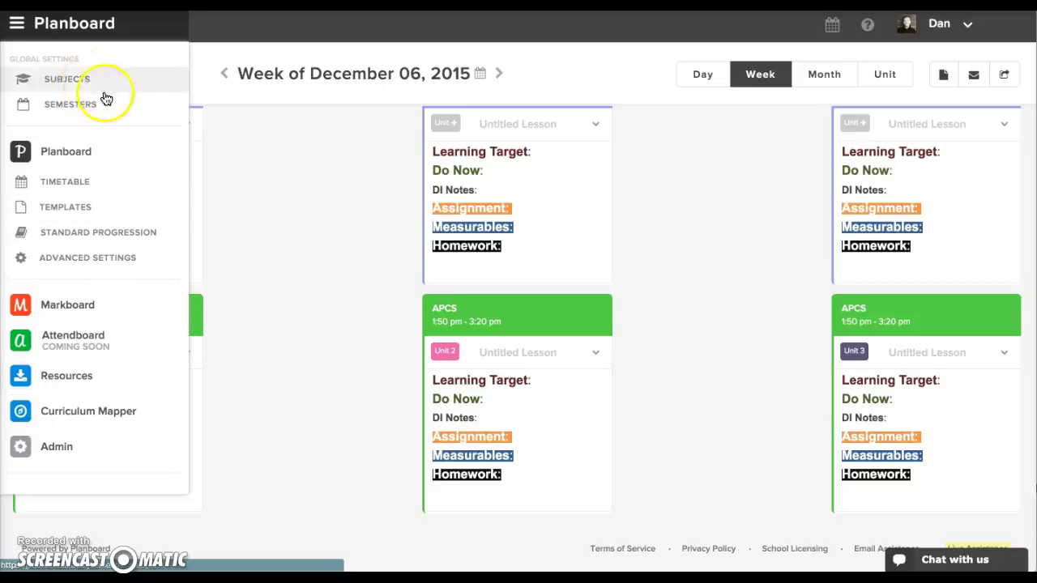
- Dismiss the navigation menu and select the Wednesday Unit 2 APCS lesson card
{"action": "left_click", "coordinate": [389, 225]}
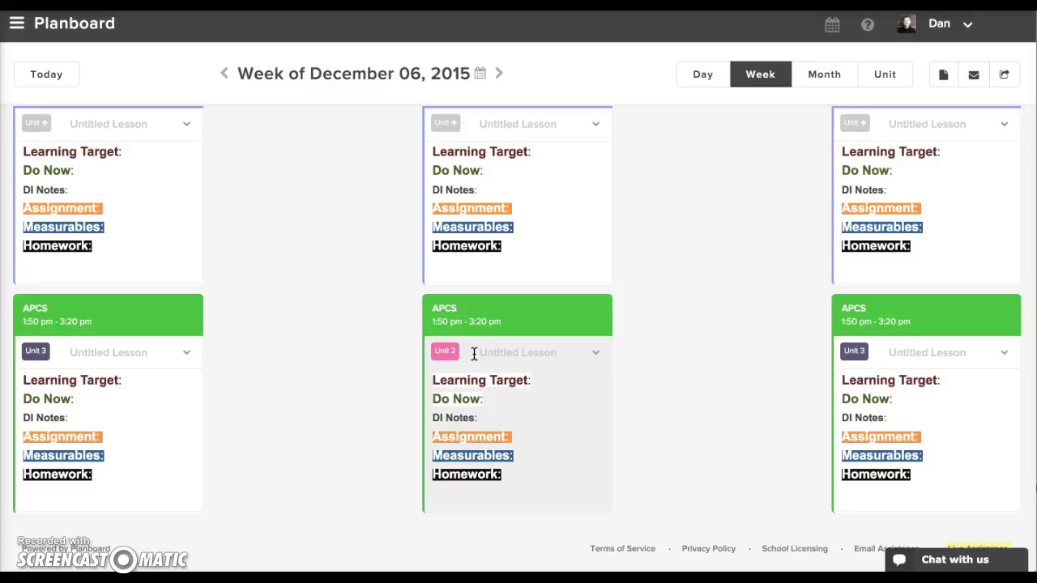
{"action": "left_click", "coordinate": [440, 313]}
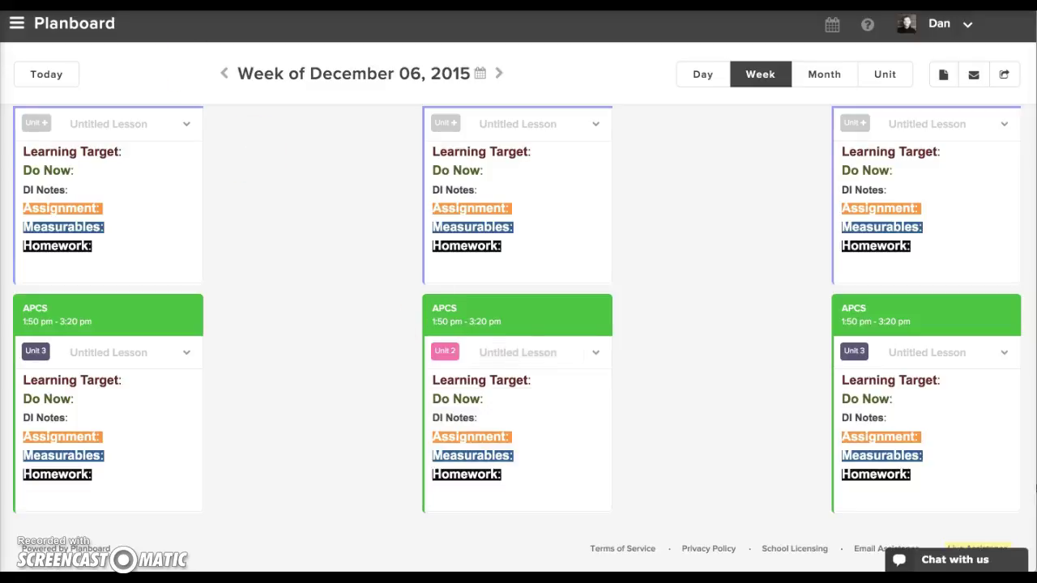